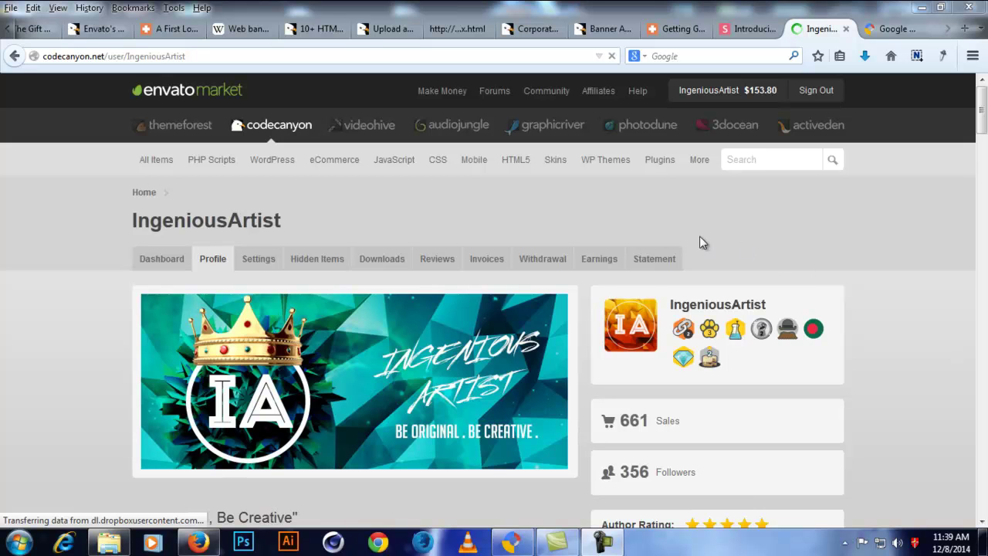
Step: Review the Google Web Designer home page, from its introduction to the resource links at its end
{"action": "mouse_move", "coordinate": [531, 171]}
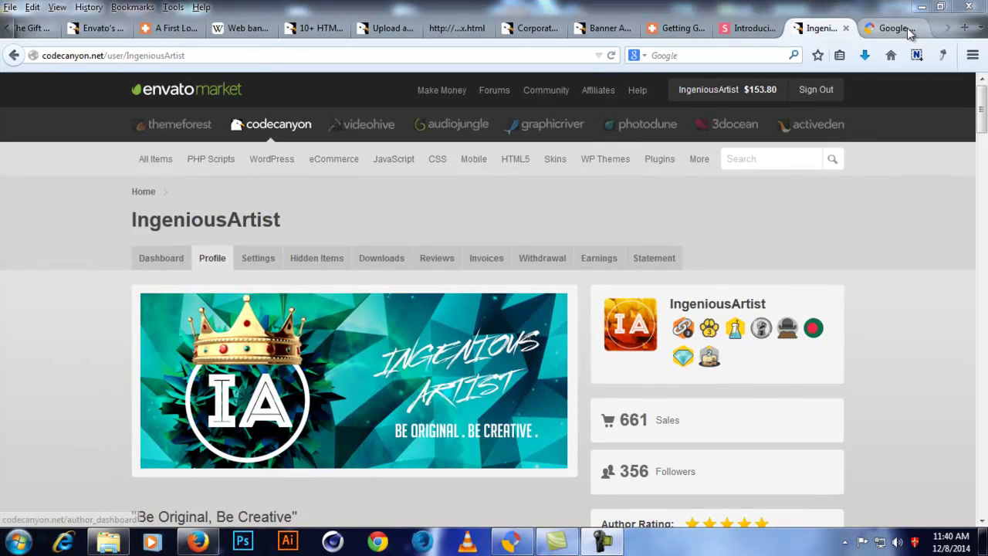
{"action": "left_click", "coordinate": [907, 28]}
{"action": "scroll", "coordinate": [663, 406], "scroll_direction": "down", "scroll_amount": 3}
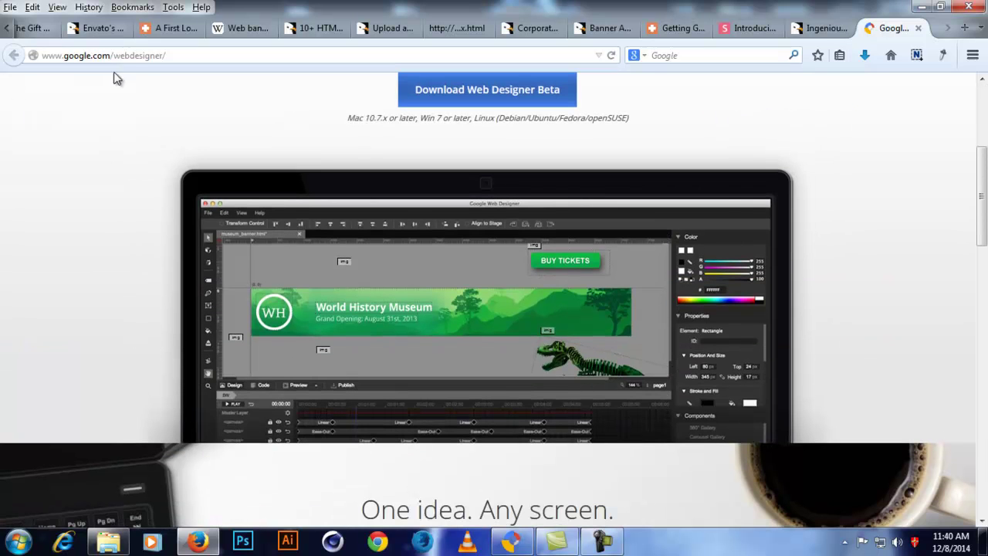
{"action": "scroll", "coordinate": [524, 200], "scroll_direction": "up", "scroll_amount": 3}
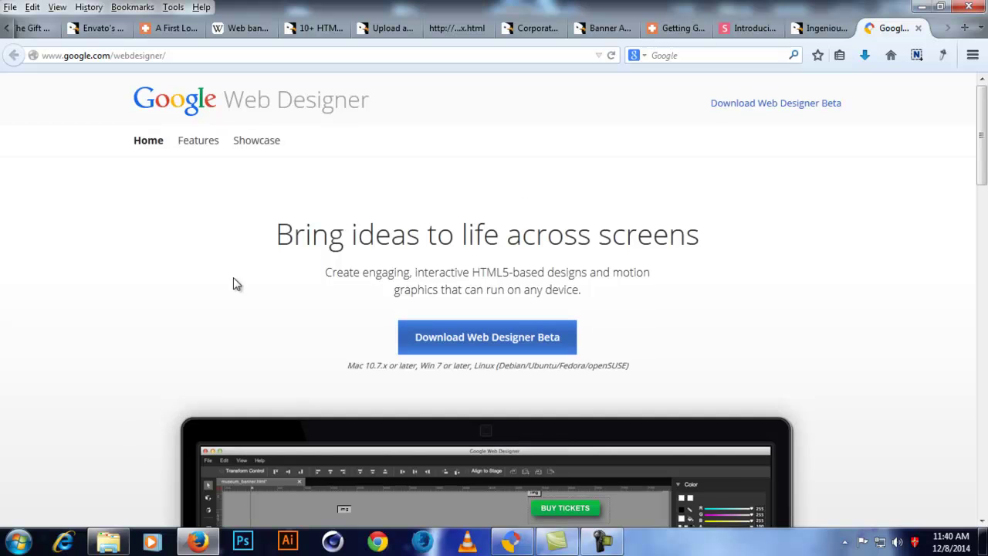
{"action": "scroll", "coordinate": [728, 263], "scroll_direction": "down", "scroll_amount": 2}
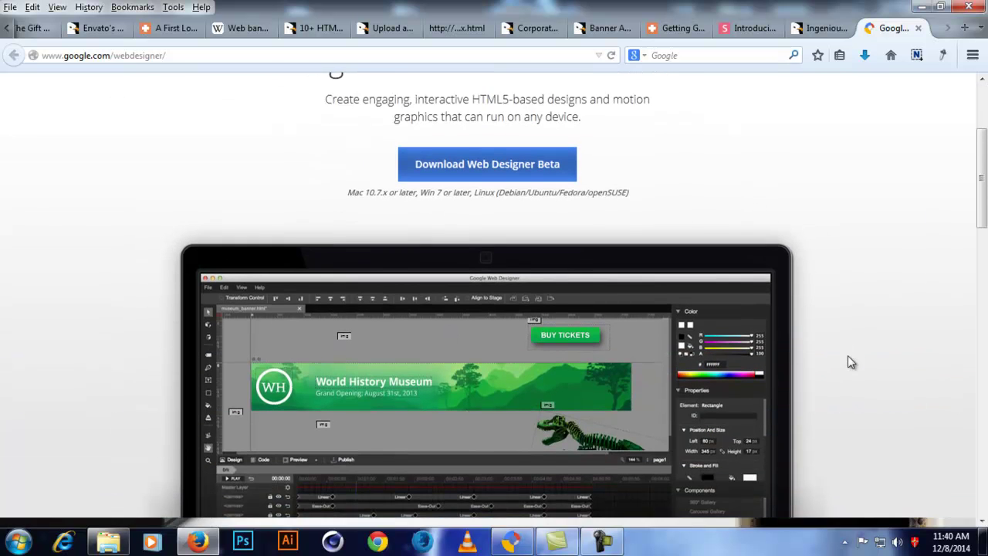
{"action": "scroll", "coordinate": [847, 355], "scroll_direction": "down", "scroll_amount": 2}
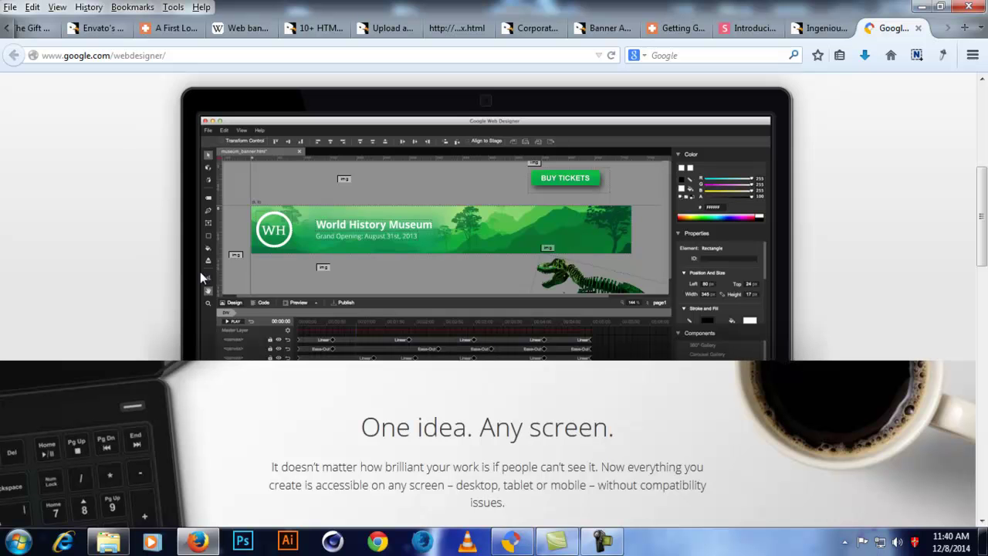
{"action": "scroll", "coordinate": [887, 262], "scroll_direction": "down", "scroll_amount": 10}
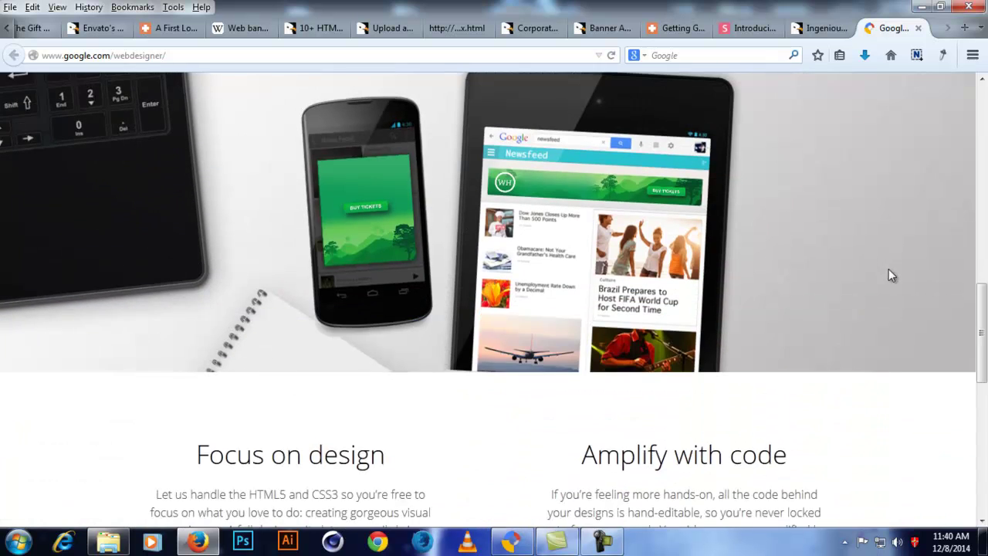
{"action": "scroll", "coordinate": [843, 337], "scroll_direction": "down", "scroll_amount": 3}
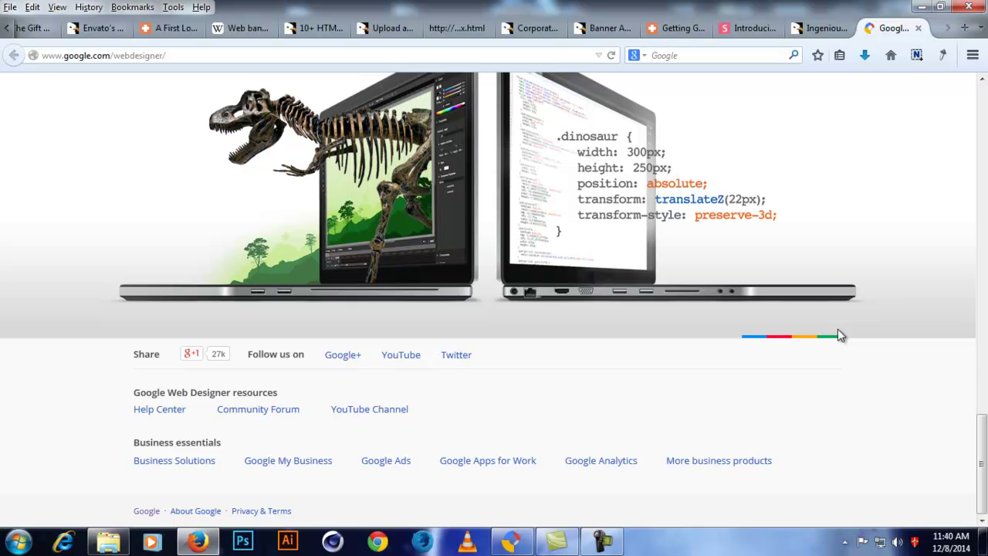
Step: Switch to Windows Explorer and go up to the Selfie template folder to review its subfolders
{"action": "left_click", "coordinate": [124, 544]}
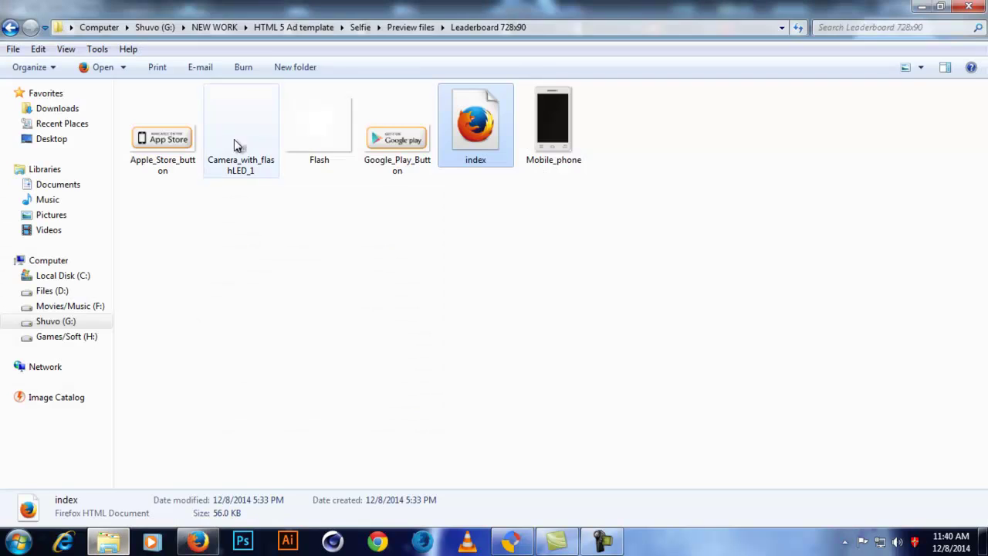
{"action": "left_click", "coordinate": [360, 28]}
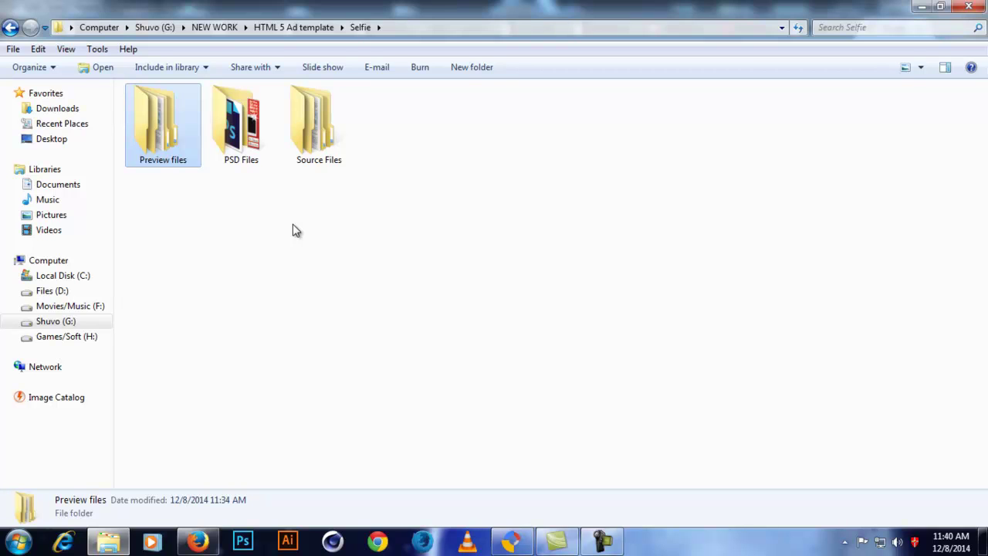
{"action": "left_click", "coordinate": [344, 239]}
{"action": "left_click", "coordinate": [167, 151]}
Step: Open the PSD Files folder, preview the Medium Rectangle 300x250 JPG image and close the viewer
{"action": "left_click", "coordinate": [252, 157]}
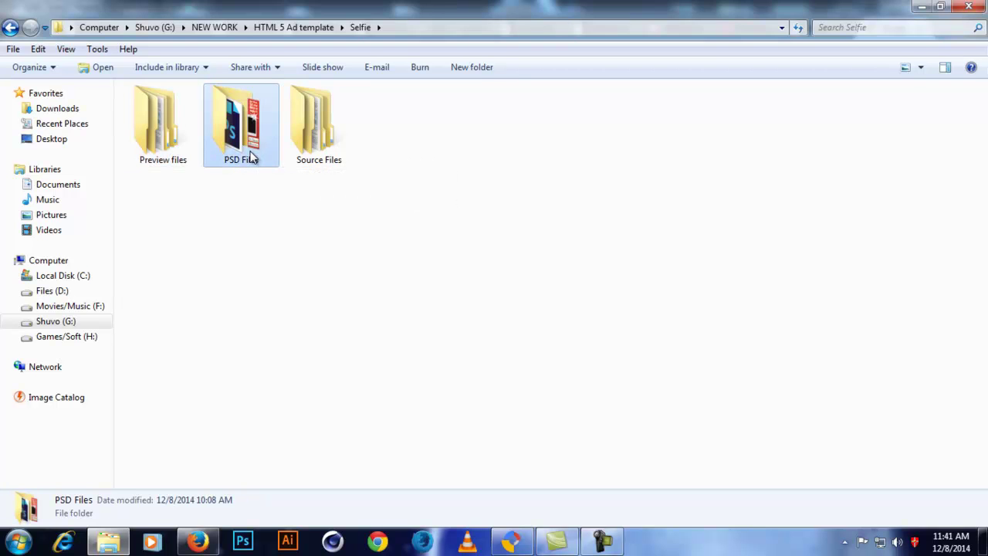
{"action": "double_click", "coordinate": [251, 157]}
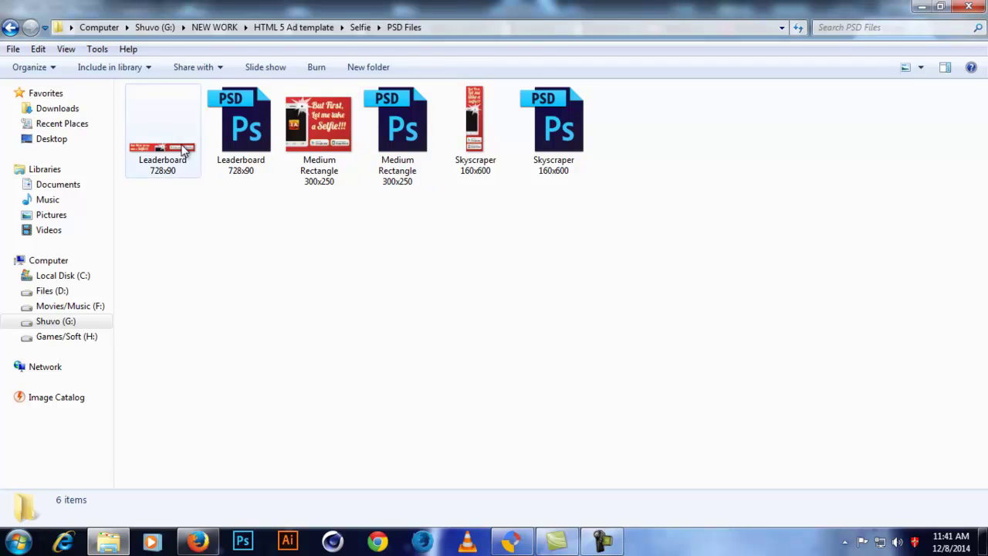
{"action": "left_click", "coordinate": [161, 127]}
{"action": "double_click", "coordinate": [350, 154]}
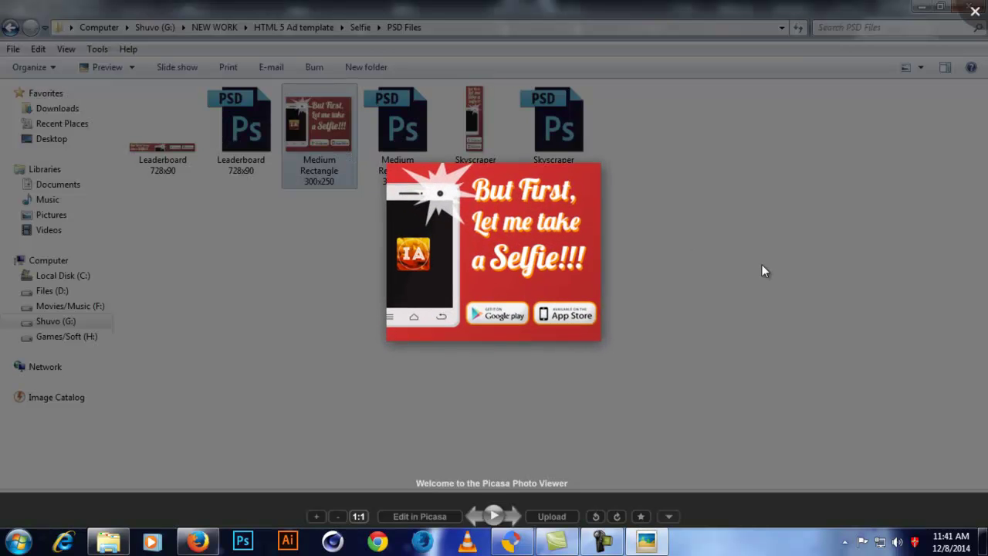
{"action": "left_click", "coordinate": [975, 11]}
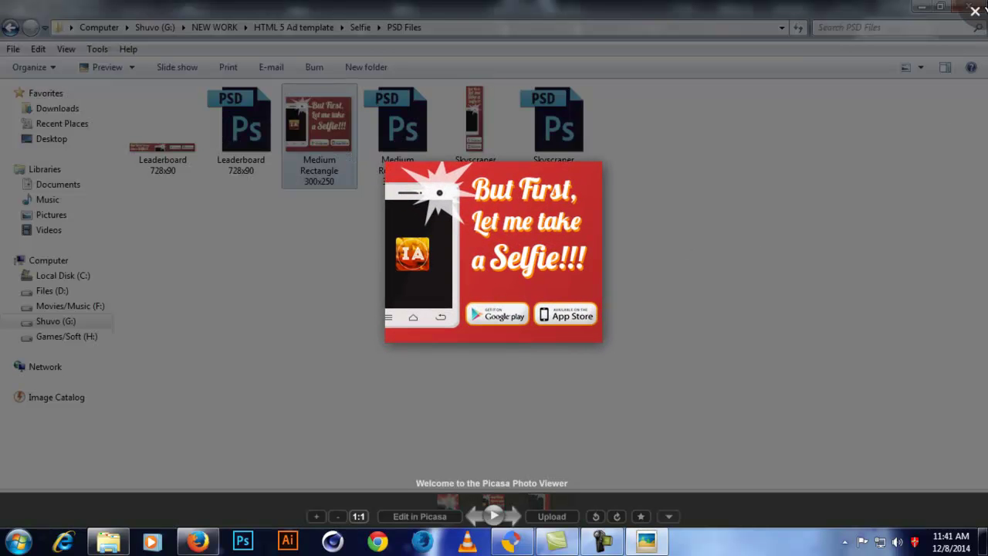
{"action": "left_click", "coordinate": [499, 261]}
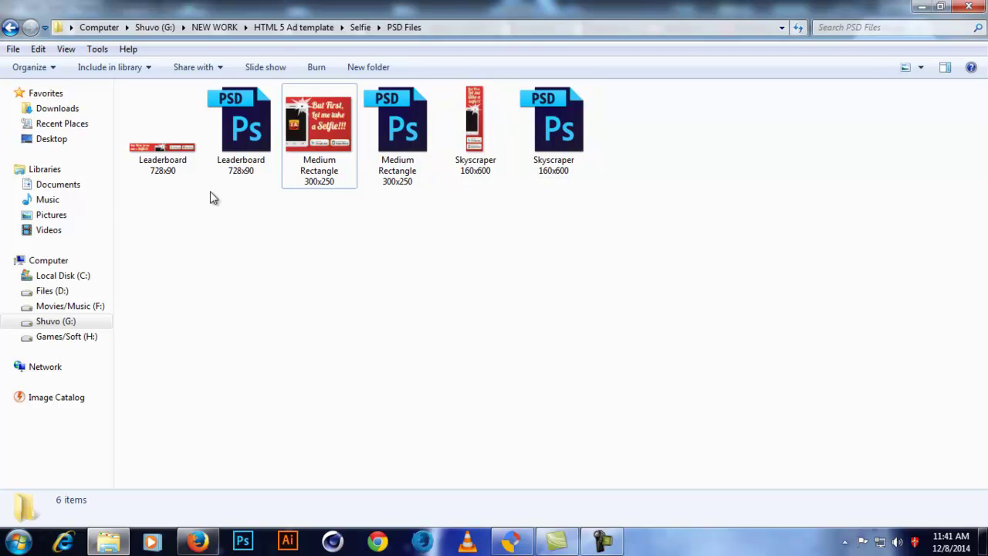
Step: Check the contents of the Preview files folder and the Source Files folder of the Selfie template
{"action": "left_click", "coordinate": [359, 28]}
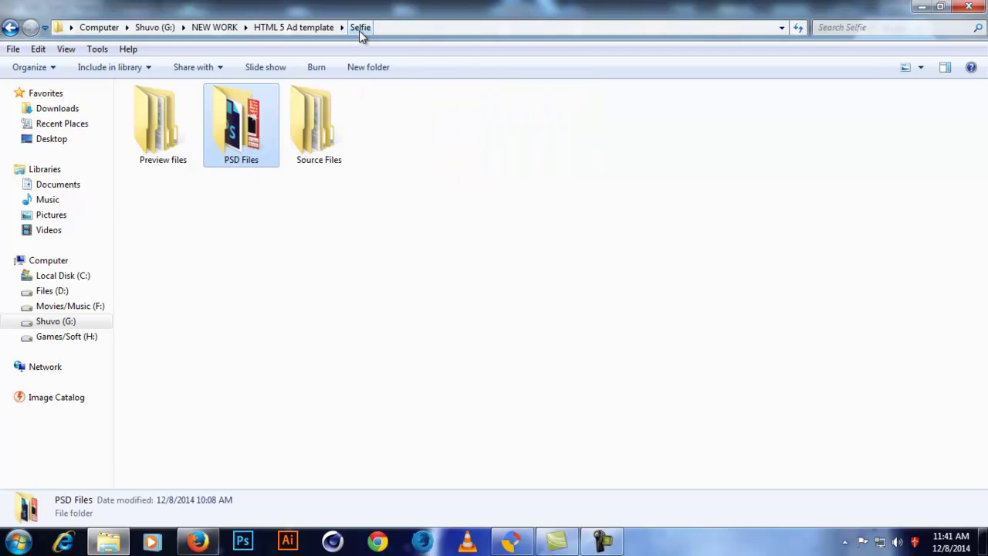
{"action": "double_click", "coordinate": [173, 160]}
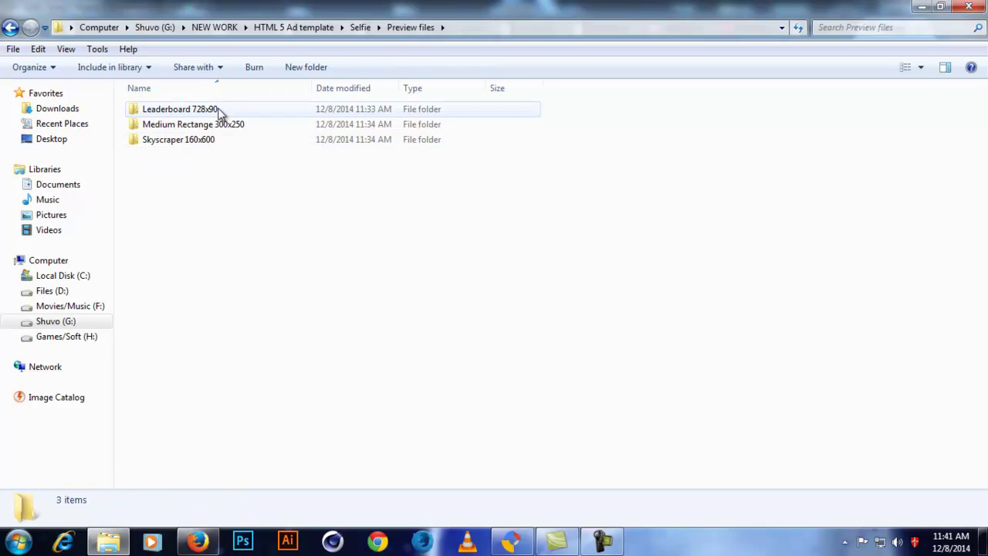
{"action": "left_click", "coordinate": [361, 27]}
{"action": "left_click", "coordinate": [307, 154]}
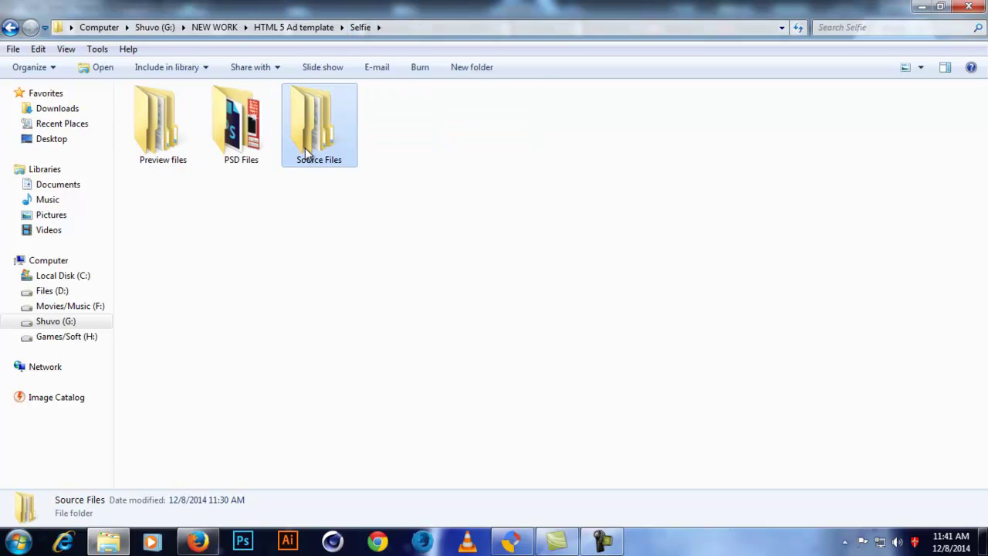
{"action": "double_click", "coordinate": [306, 155]}
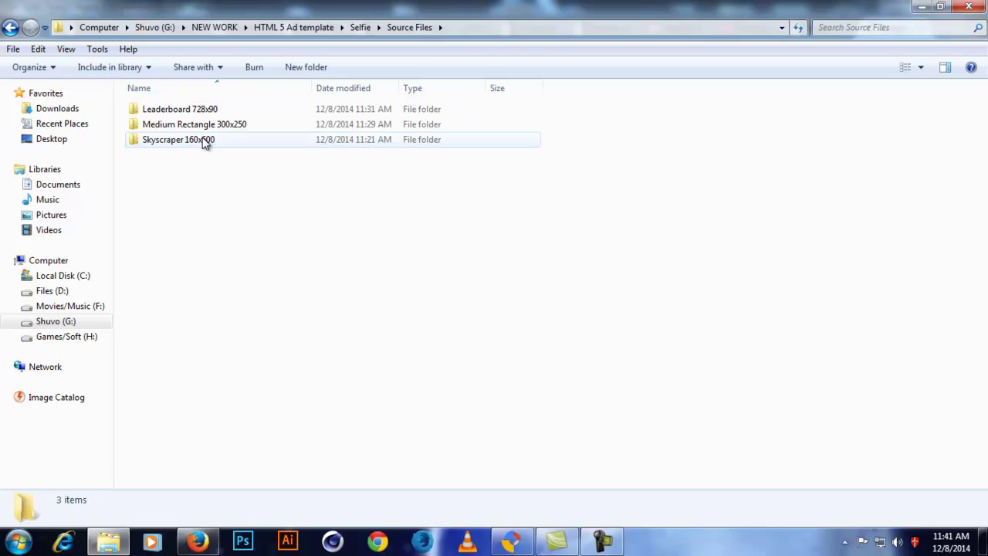
Step: Return to the PSD Files folder and view the Medium Rectangle 300x250 banner image again
{"action": "left_click", "coordinate": [360, 28]}
{"action": "double_click", "coordinate": [261, 147]}
{"action": "double_click", "coordinate": [348, 115]}
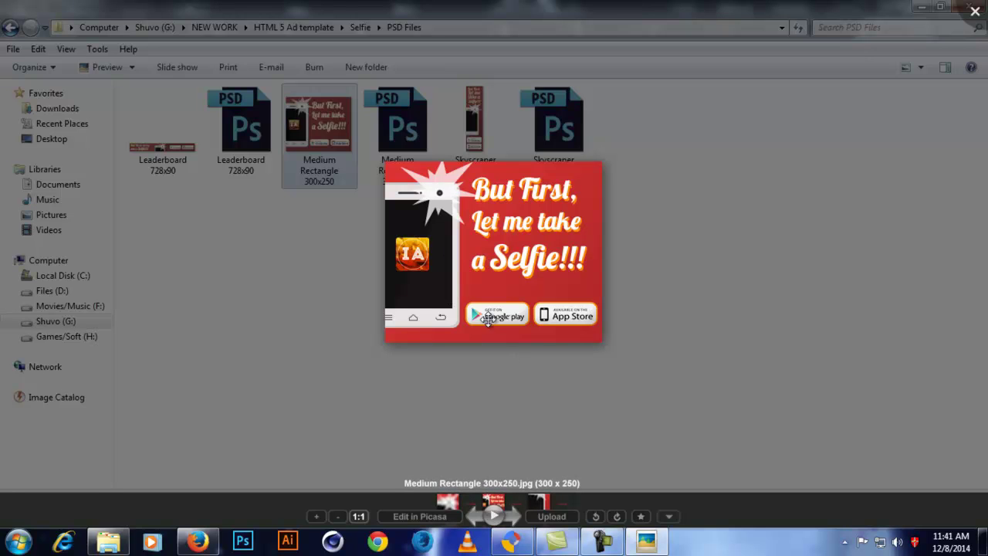
{"action": "left_click", "coordinate": [291, 245]}
{"action": "left_click", "coordinate": [673, 75]}
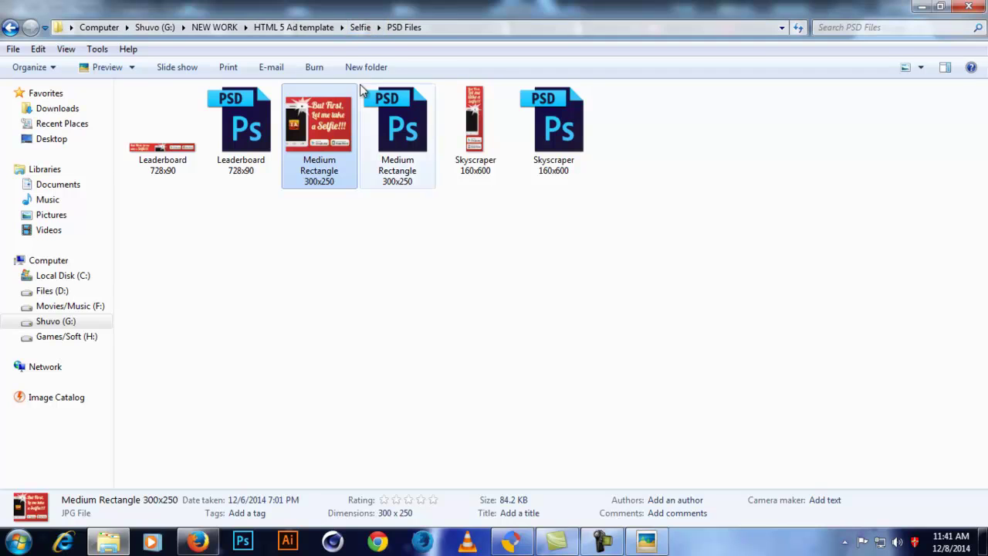
Step: Open the Skyscraper 160x600 banner's index page from the Preview files folder in the browser
{"action": "left_click", "coordinate": [361, 27]}
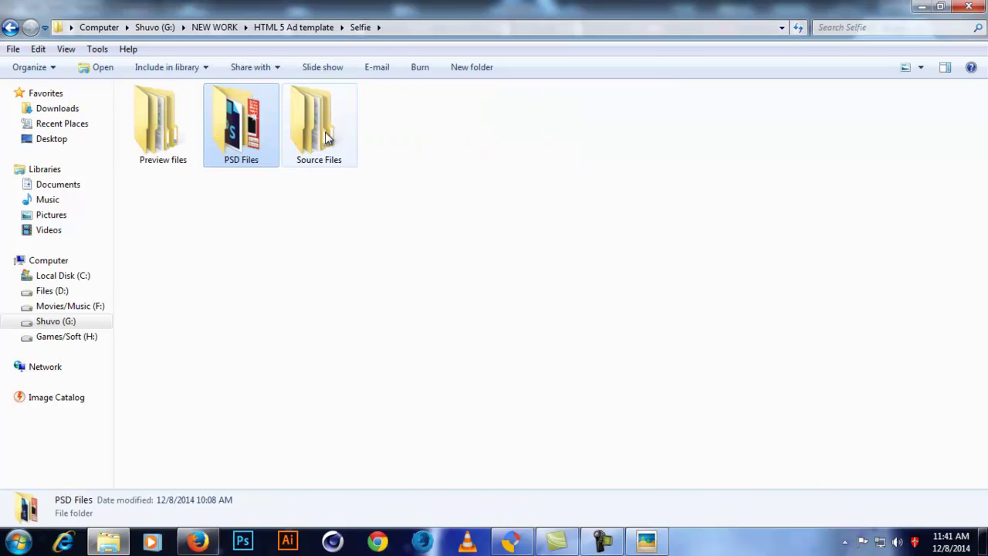
{"action": "double_click", "coordinate": [145, 120]}
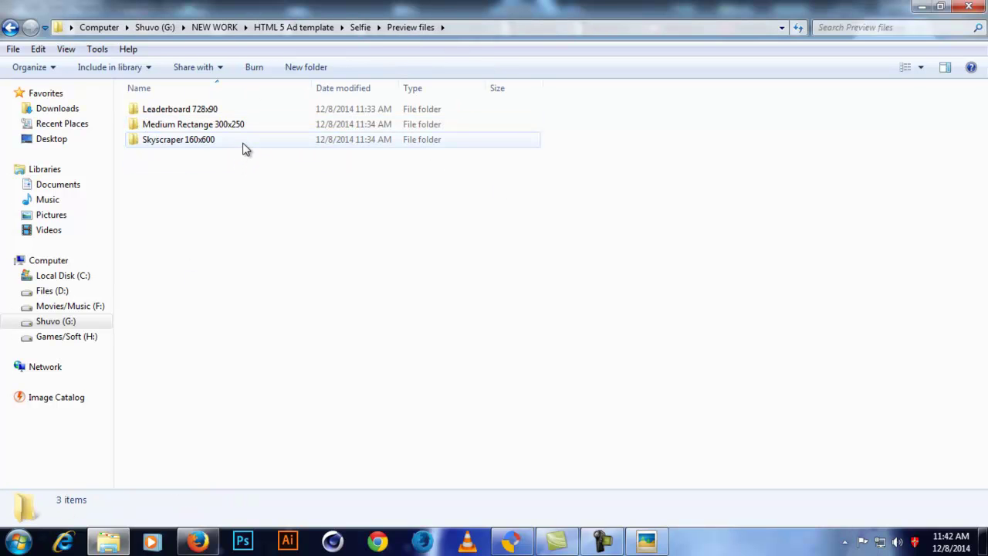
{"action": "double_click", "coordinate": [243, 146]}
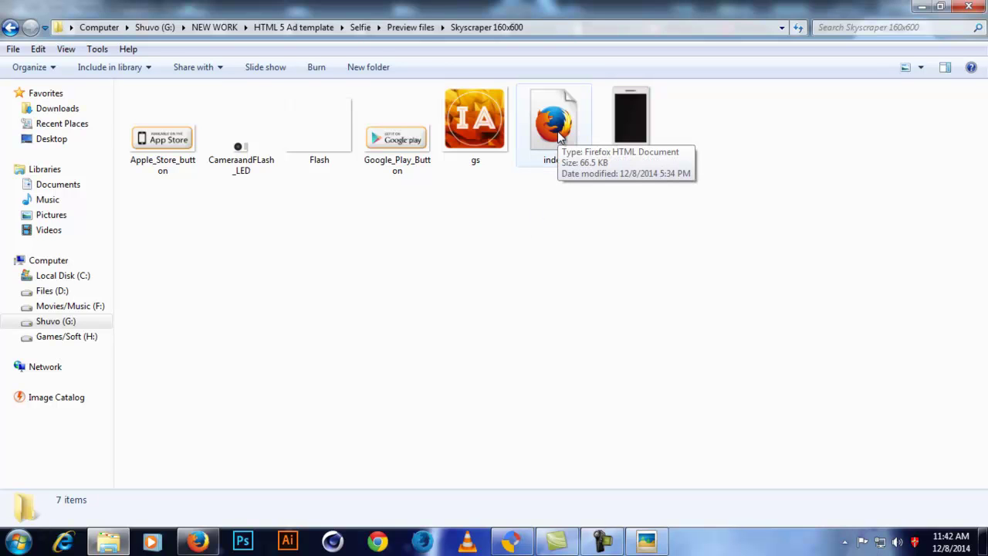
{"action": "double_click", "coordinate": [541, 144]}
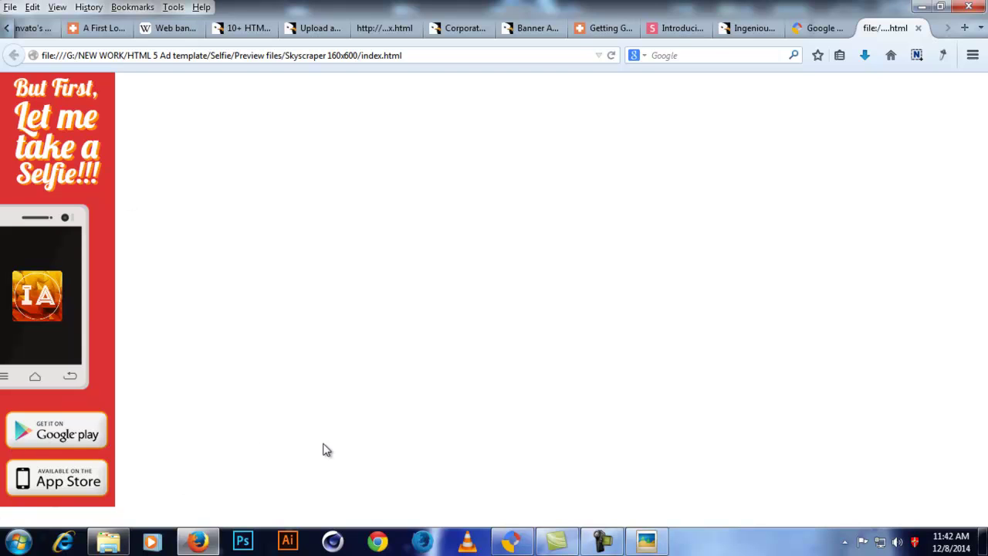
Step: Test the skyscraper banner's Google Play button link, then reload the banner and close its preview
{"action": "left_click", "coordinate": [62, 432]}
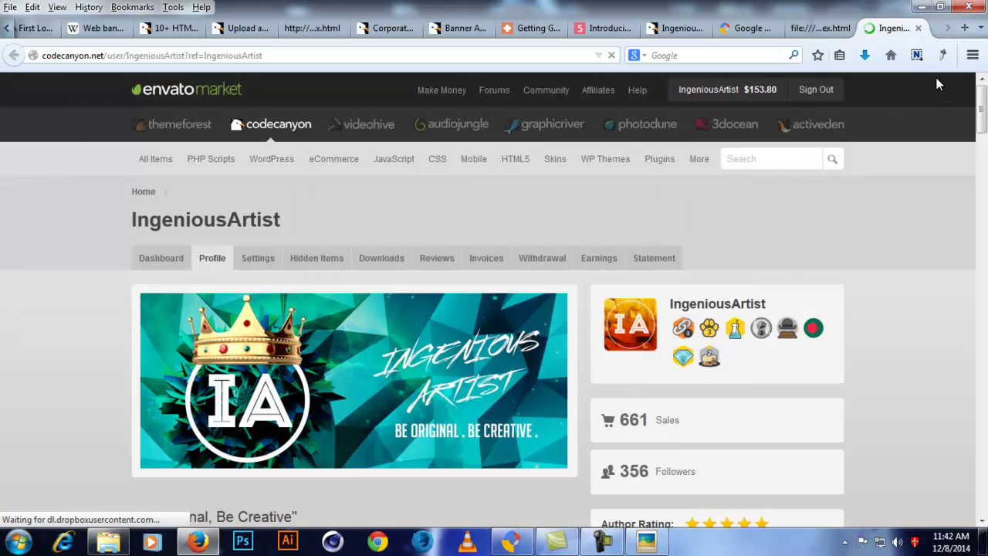
{"action": "left_click", "coordinate": [918, 28]}
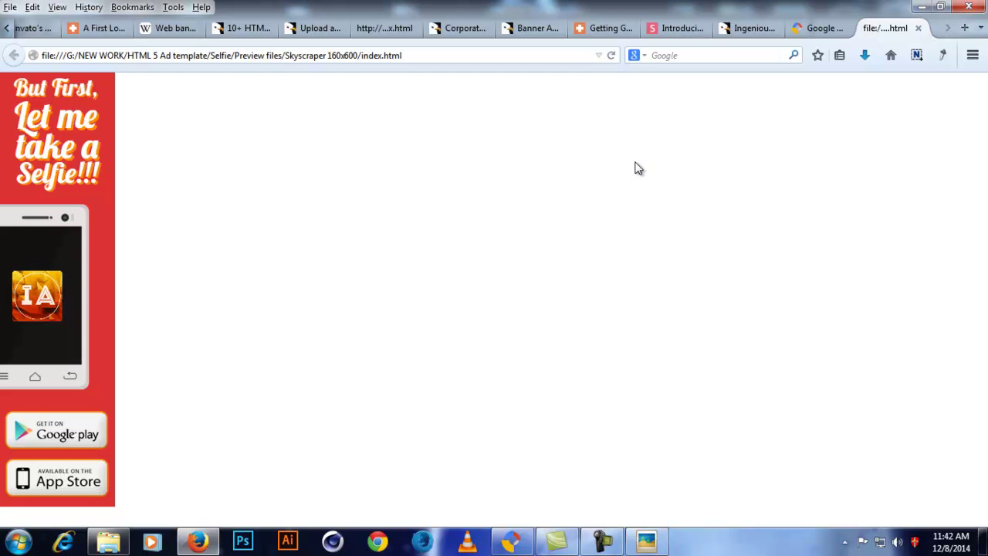
{"action": "left_click", "coordinate": [612, 58]}
{"action": "left_click", "coordinate": [917, 28]}
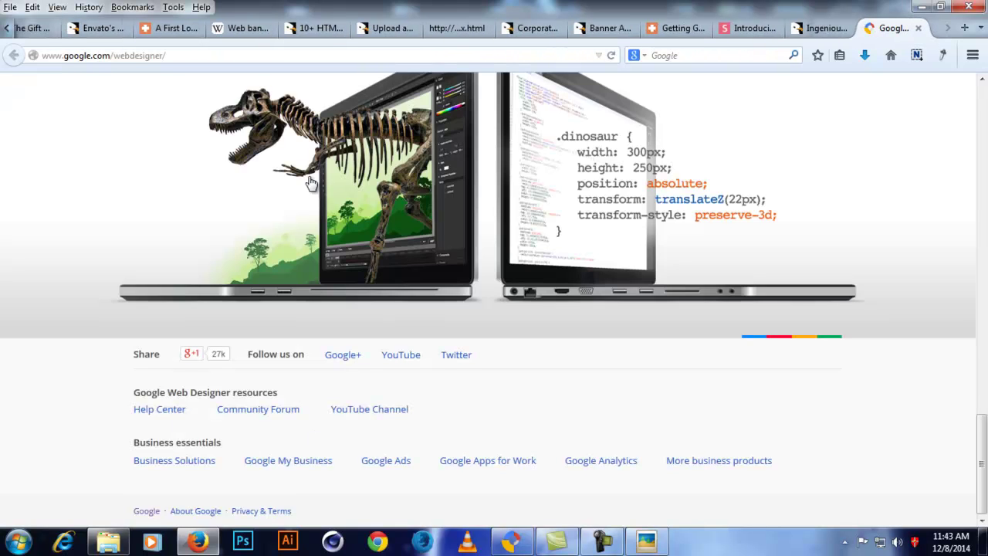
Step: Return to Windows Explorer and examine the Leaderboard 728x90 files inside the template's Source Files folder
{"action": "scroll", "coordinate": [653, 356], "scroll_direction": "up", "scroll_amount": 15}
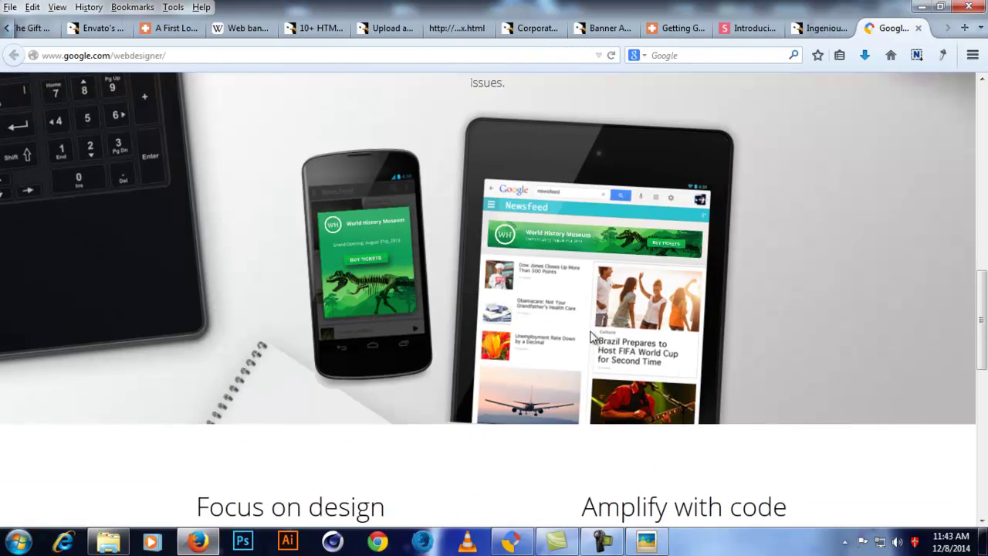
{"action": "left_click", "coordinate": [108, 541]}
{"action": "left_click", "coordinate": [360, 28]}
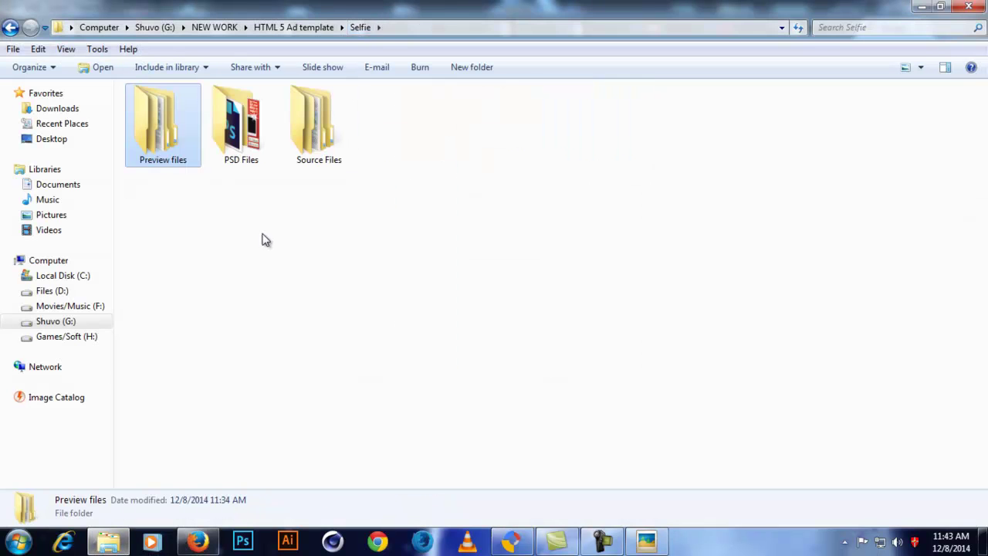
{"action": "double_click", "coordinate": [324, 139]}
{"action": "double_click", "coordinate": [373, 103]}
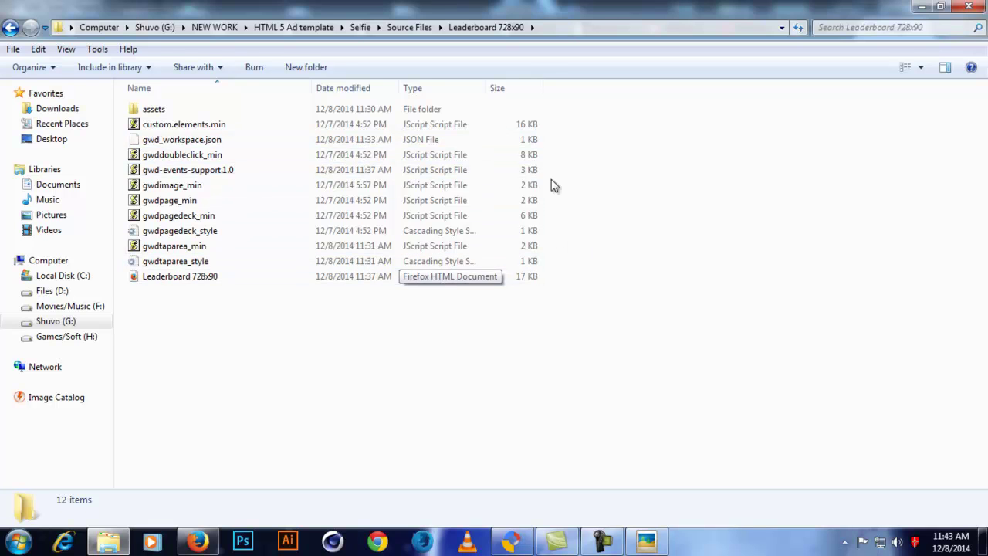
{"action": "left_click", "coordinate": [411, 27]}
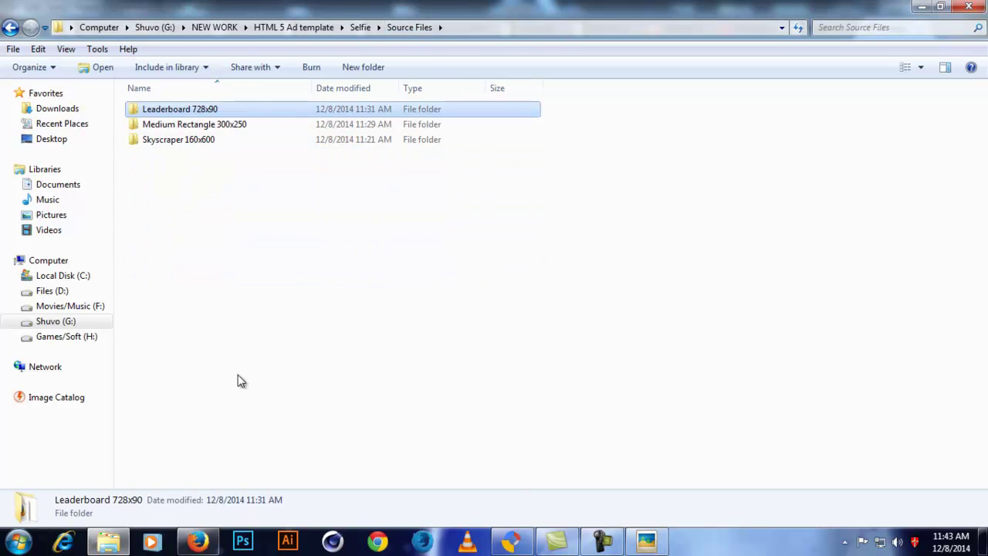
Step: Switch to Google Web Designer and open the Skyscraper 160x600 HTML file from the Selfie template's Source Files folder
{"action": "left_click", "coordinate": [512, 540]}
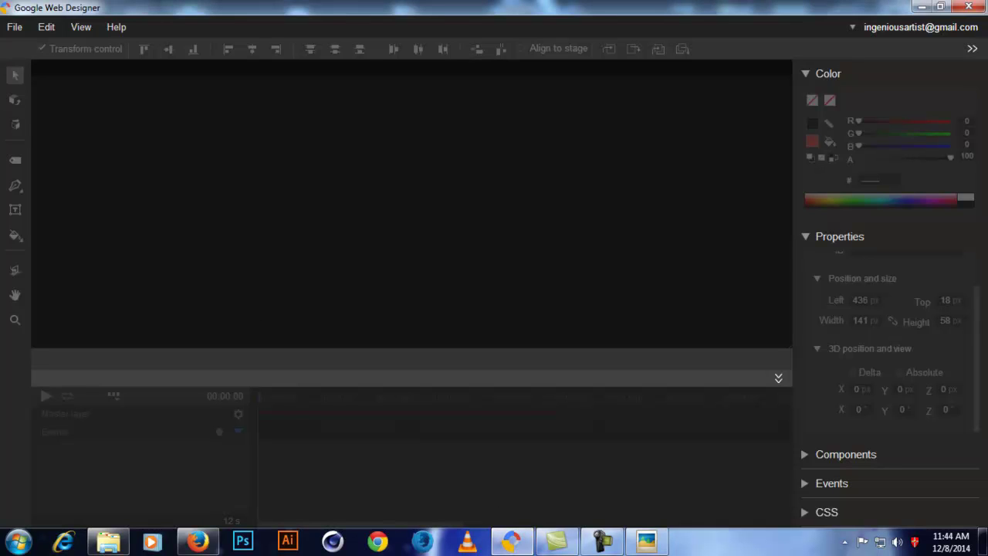
{"action": "left_click", "coordinate": [851, 27]}
{"action": "left_click", "coordinate": [858, 26]}
{"action": "left_click", "coordinate": [14, 28]}
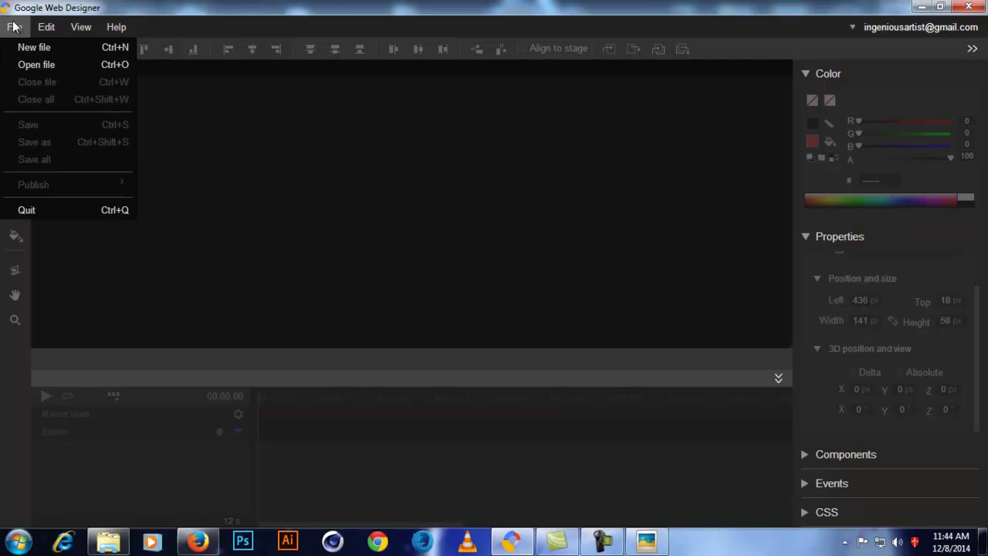
{"action": "left_click", "coordinate": [33, 62]}
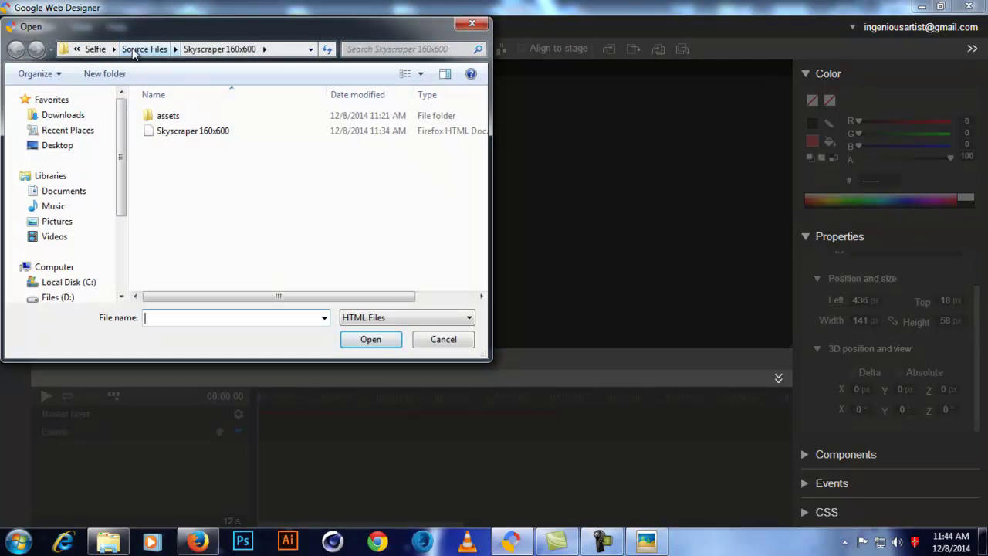
{"action": "left_click", "coordinate": [87, 49]}
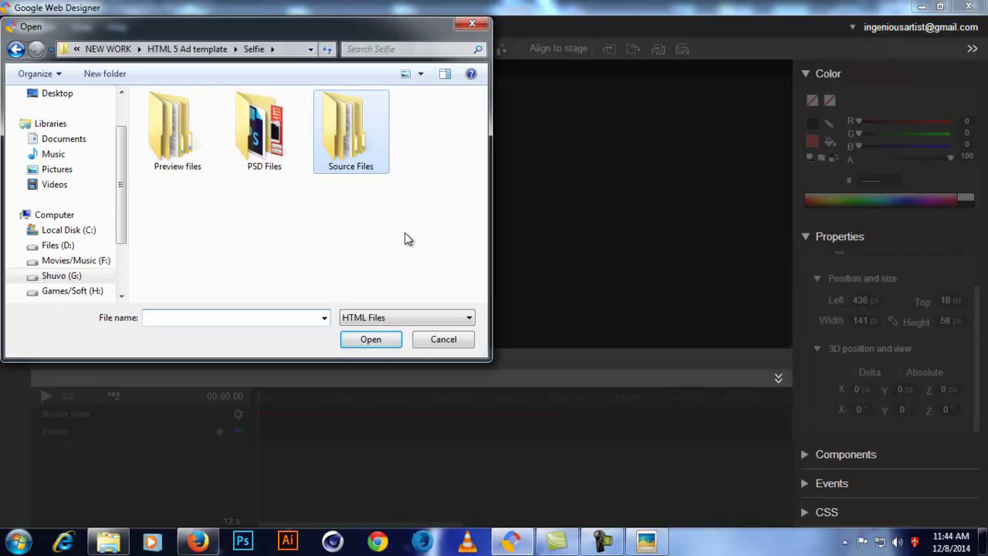
{"action": "double_click", "coordinate": [364, 161]}
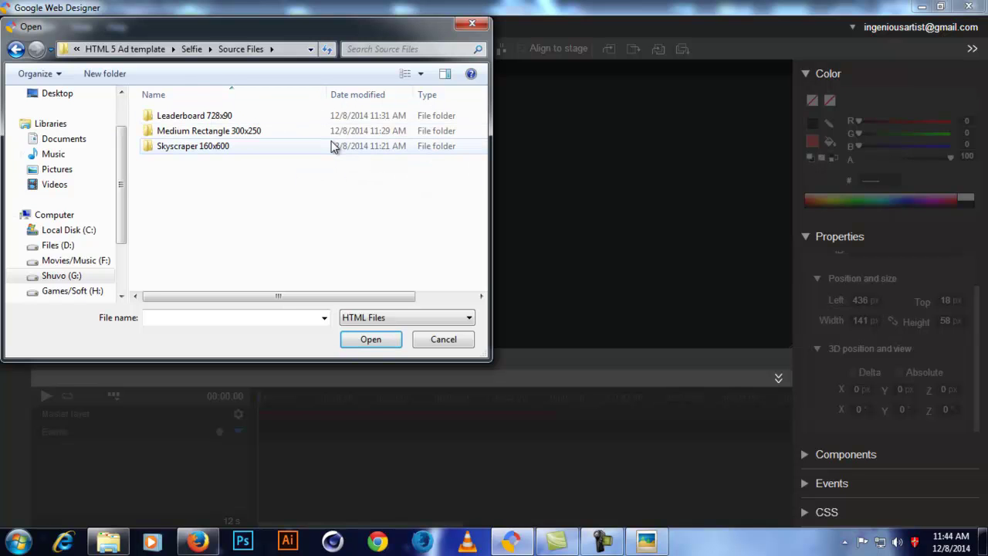
{"action": "double_click", "coordinate": [332, 147]}
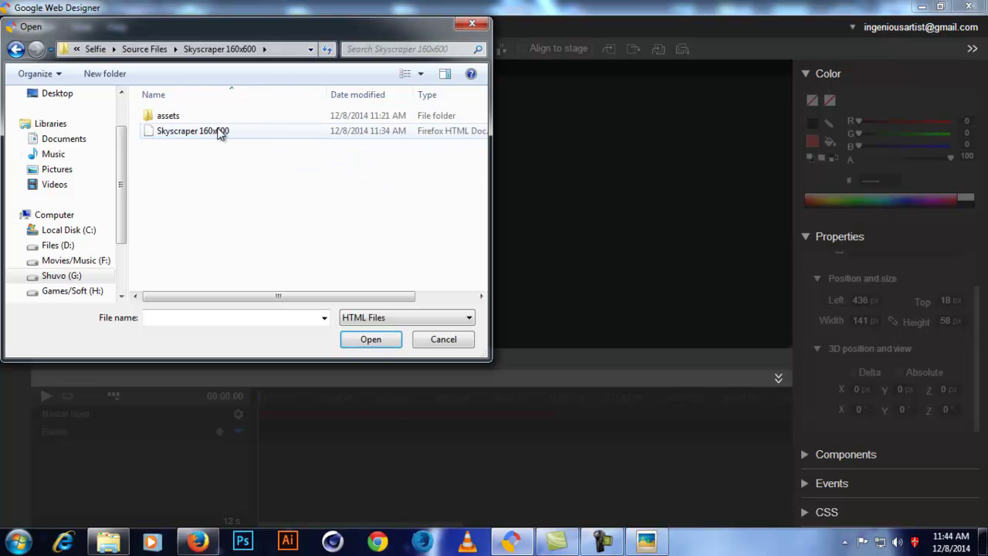
{"action": "double_click", "coordinate": [385, 135]}
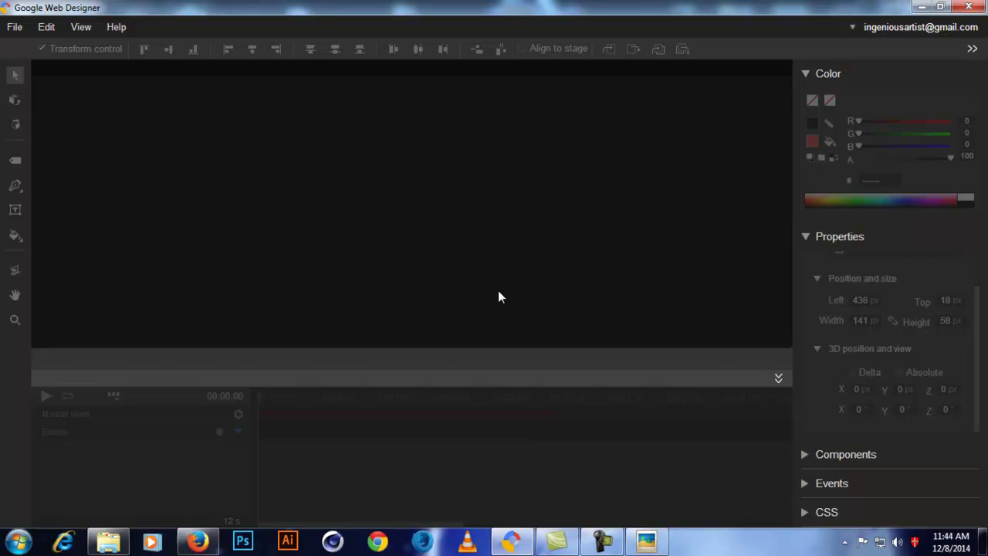
Step: Look over the skyscraper banner's stage and switch the timeline to its frame-thumbnail view and back to the layer view
{"action": "scroll", "coordinate": [664, 248], "scroll_direction": "up", "scroll_amount": 3}
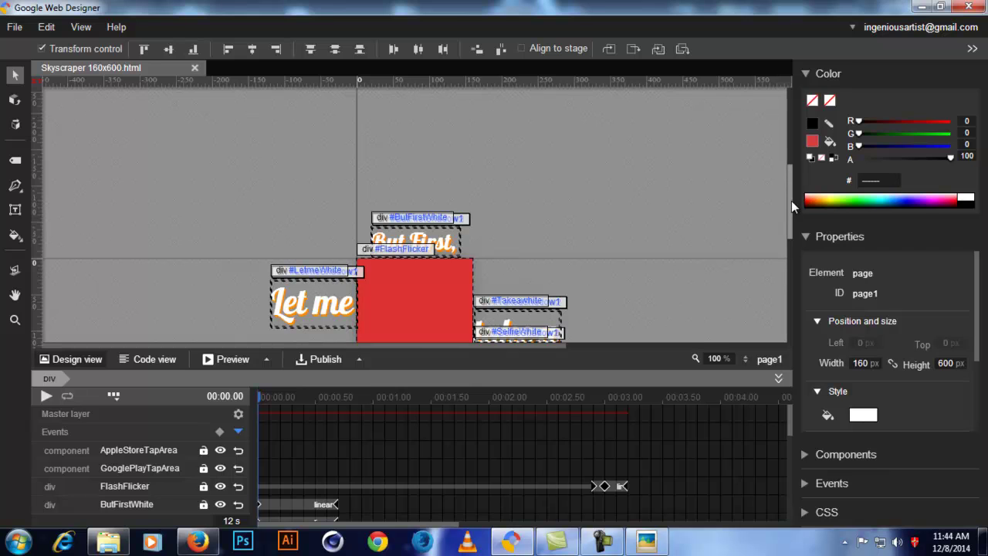
{"action": "scroll", "coordinate": [791, 201], "scroll_direction": "down", "scroll_amount": 2}
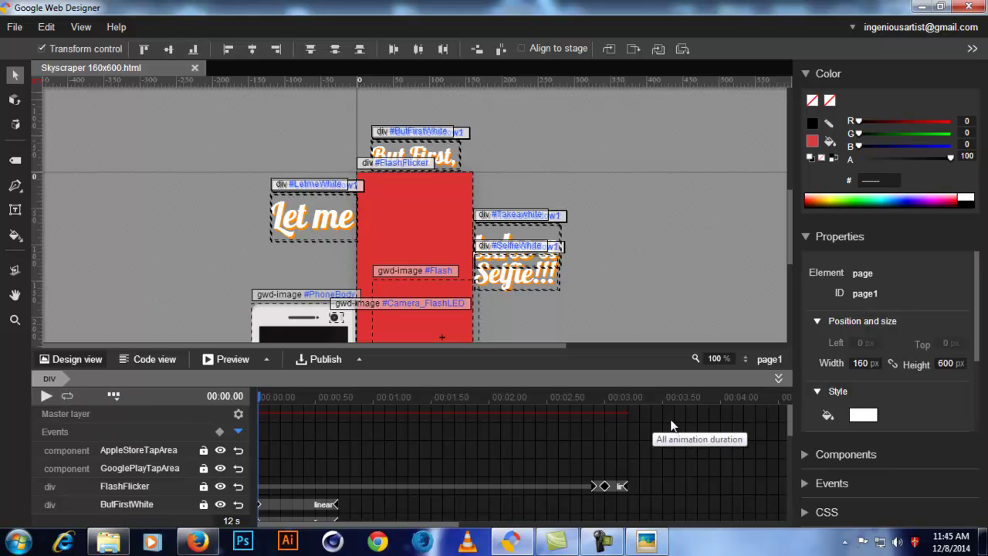
{"action": "left_click", "coordinate": [114, 395]}
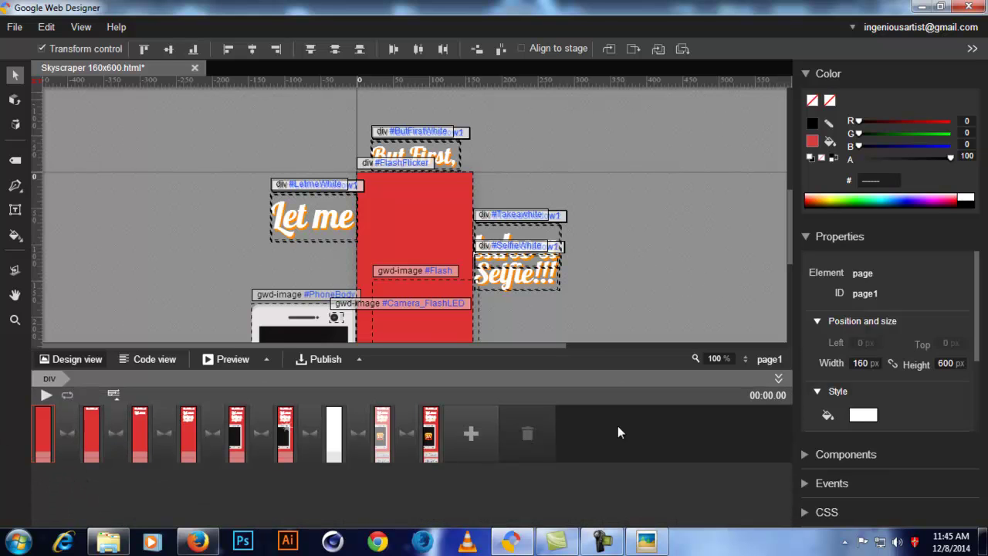
{"action": "left_click", "coordinate": [113, 395]}
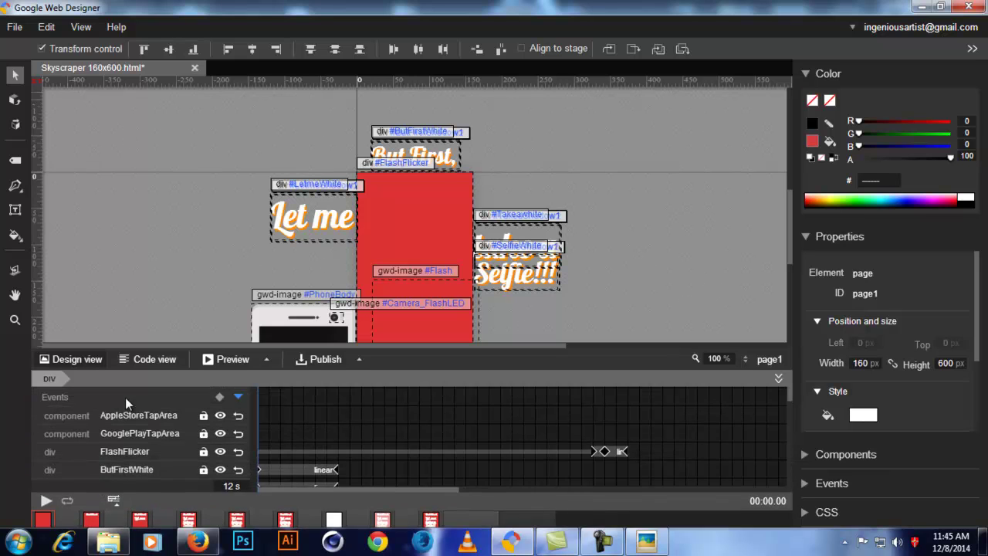
Step: Examine the timeline layers down to Background and the stage elements down to the Google Play and Apple Store tap areas
{"action": "scroll", "coordinate": [444, 477], "scroll_direction": "down", "scroll_amount": 8}
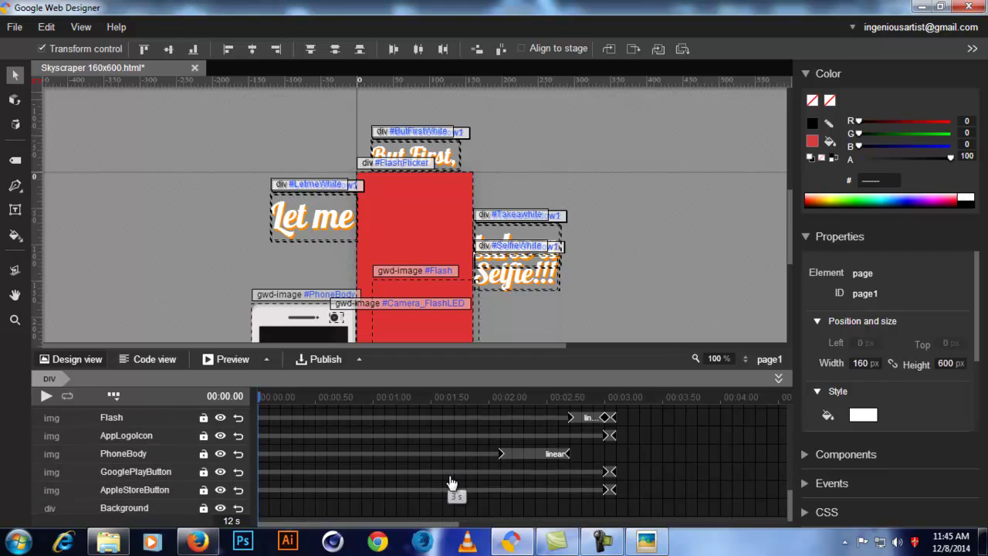
{"action": "scroll", "coordinate": [452, 482], "scroll_direction": "up", "scroll_amount": 5}
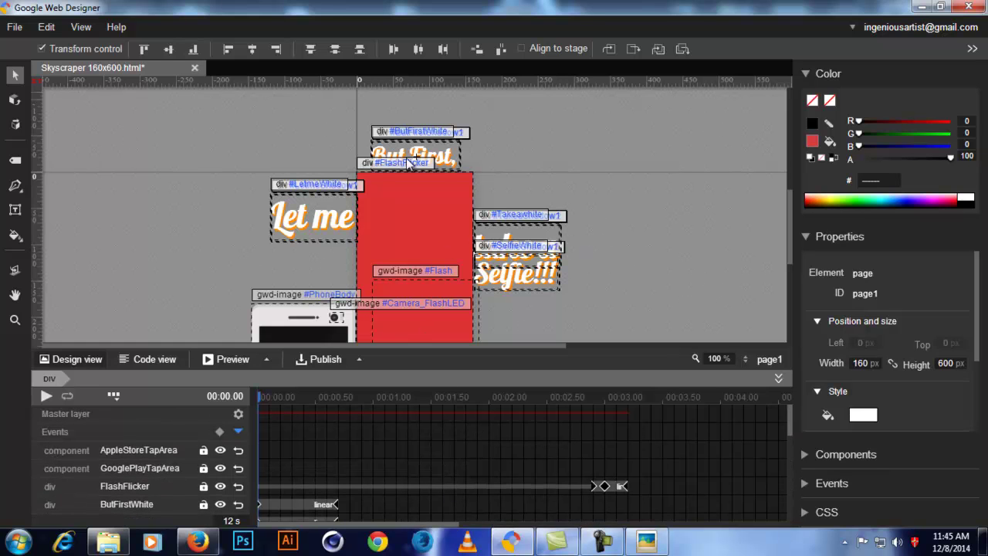
{"action": "scroll", "coordinate": [434, 168], "scroll_direction": "down", "scroll_amount": 5}
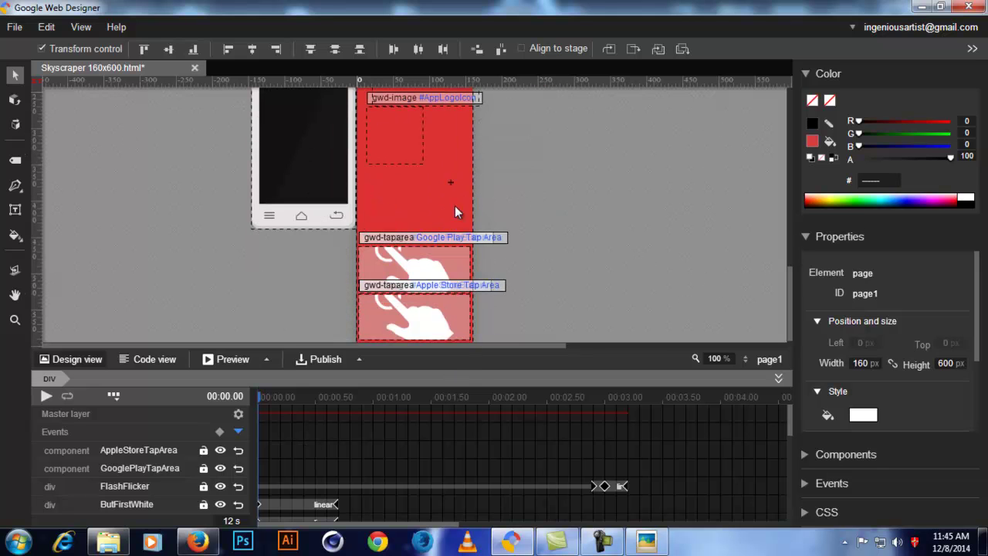
{"action": "scroll", "coordinate": [654, 186], "scroll_direction": "up", "scroll_amount": 5}
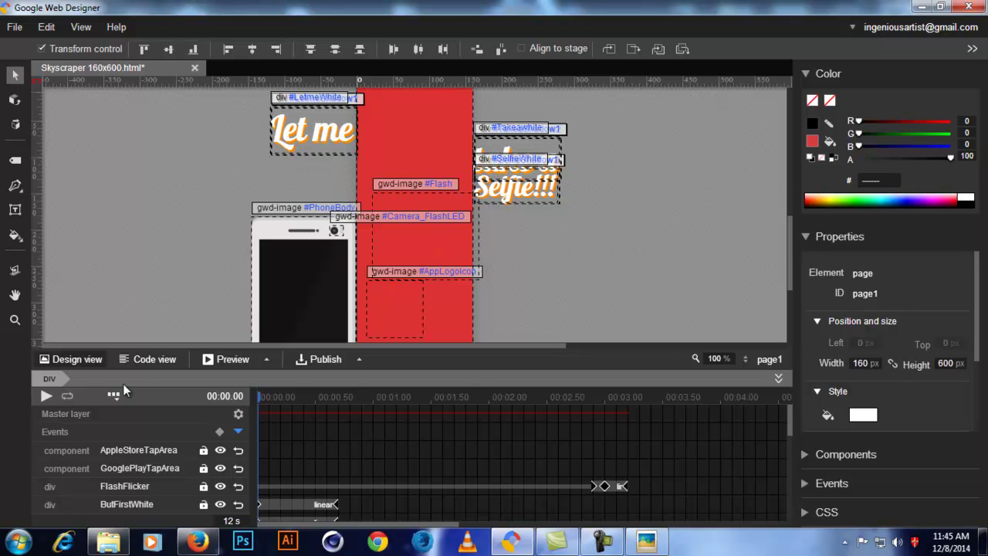
Step: Preview the skyscraper banner in the browser, then close the preview and return to Google Web Designer
{"action": "left_click", "coordinate": [219, 365]}
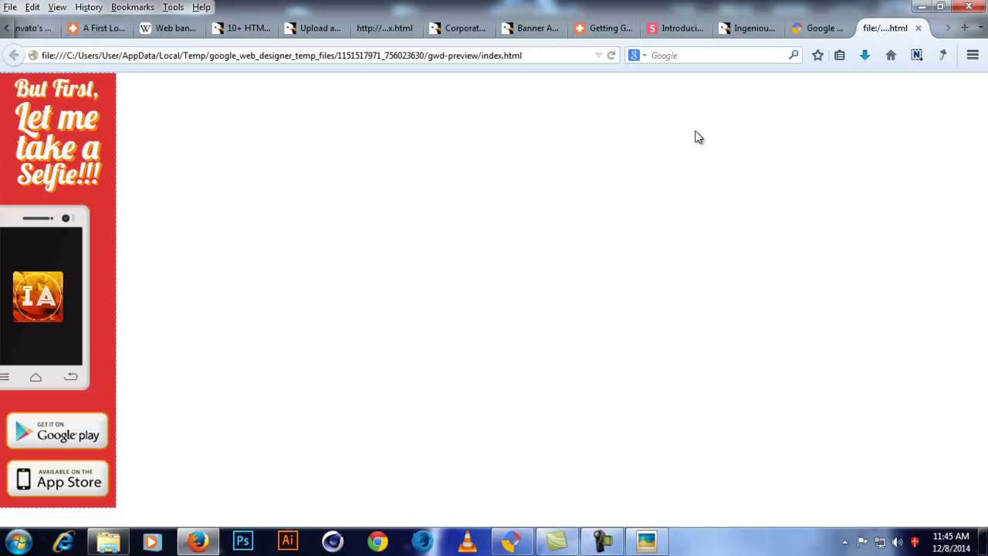
{"action": "left_click", "coordinate": [919, 28]}
{"action": "left_click", "coordinate": [510, 540]}
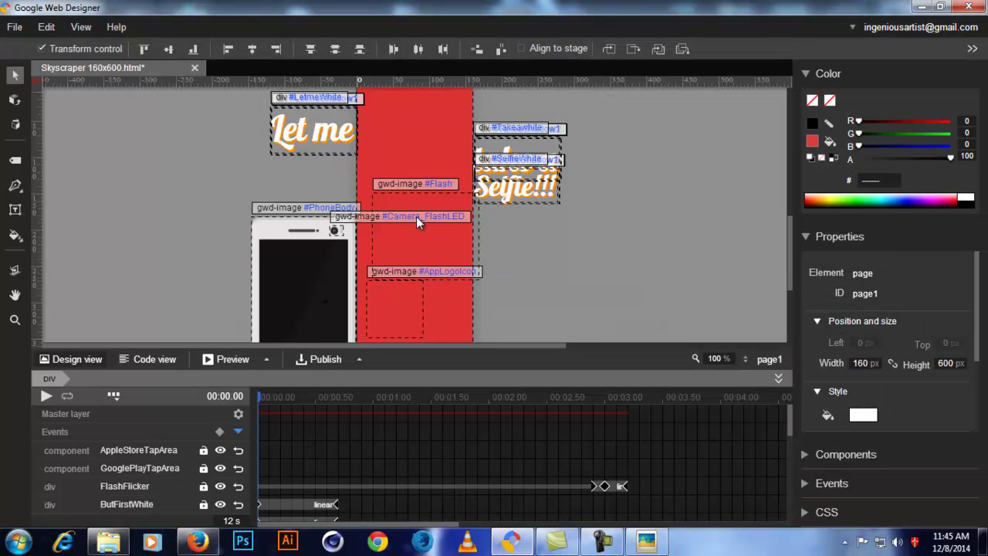
Step: Select the Background layer and examine its size and background color properties, then collapse the properties
{"action": "scroll", "coordinate": [200, 467], "scroll_direction": "down", "scroll_amount": 10}
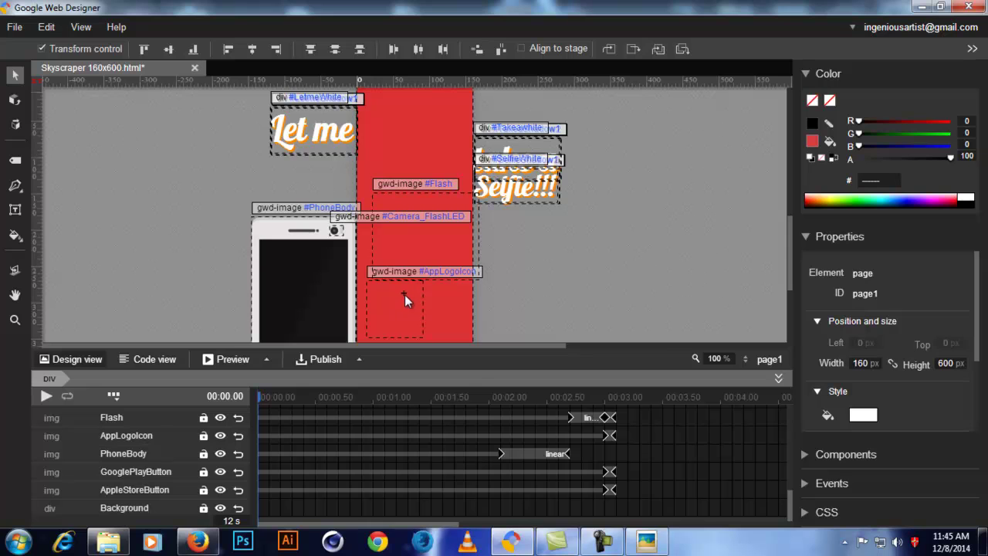
{"action": "scroll", "coordinate": [401, 294], "scroll_direction": "down", "scroll_amount": 3}
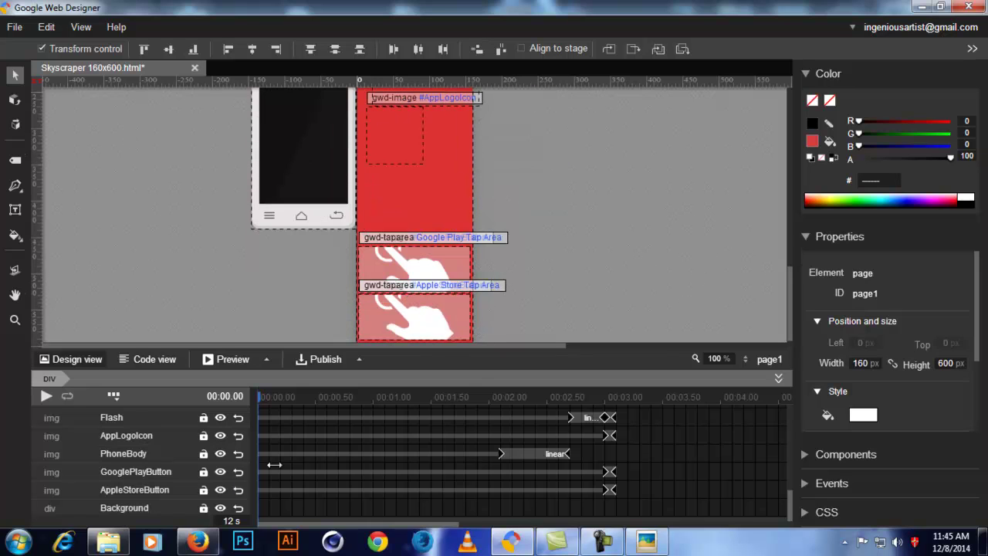
{"action": "left_click", "coordinate": [151, 507]}
{"action": "scroll", "coordinate": [872, 344], "scroll_direction": "down", "scroll_amount": 2}
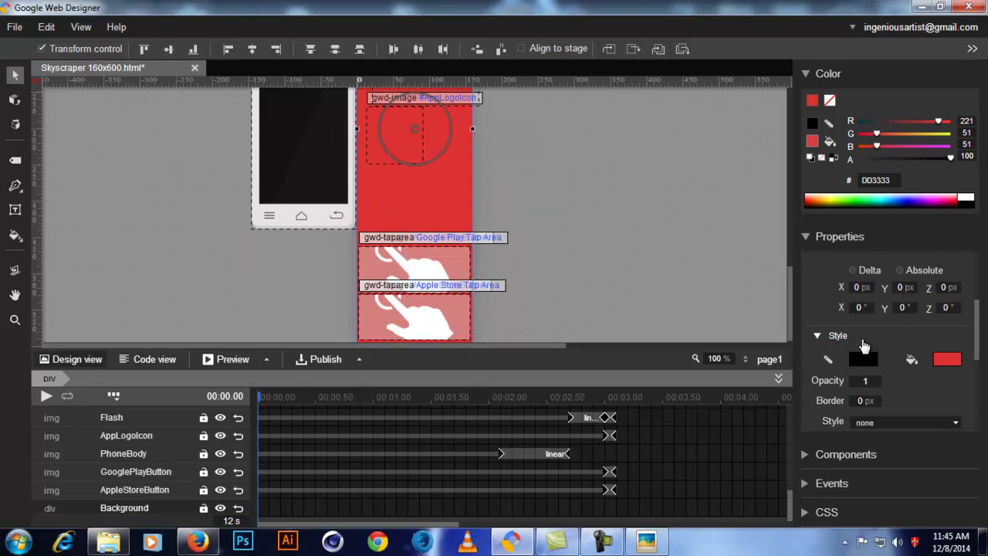
{"action": "scroll", "coordinate": [865, 334], "scroll_direction": "up", "scroll_amount": 2}
{"action": "left_click", "coordinate": [825, 238]}
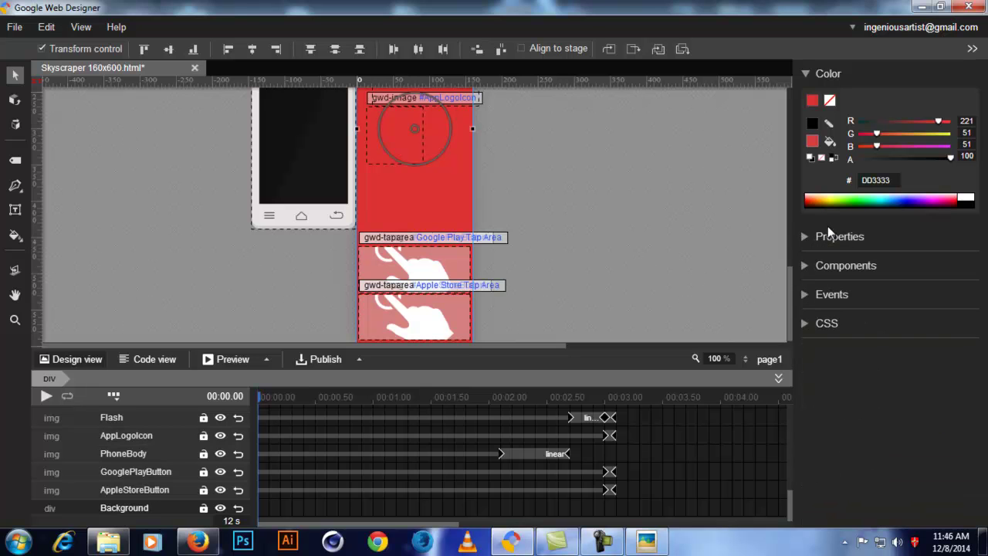
{"action": "left_click", "coordinate": [834, 234]}
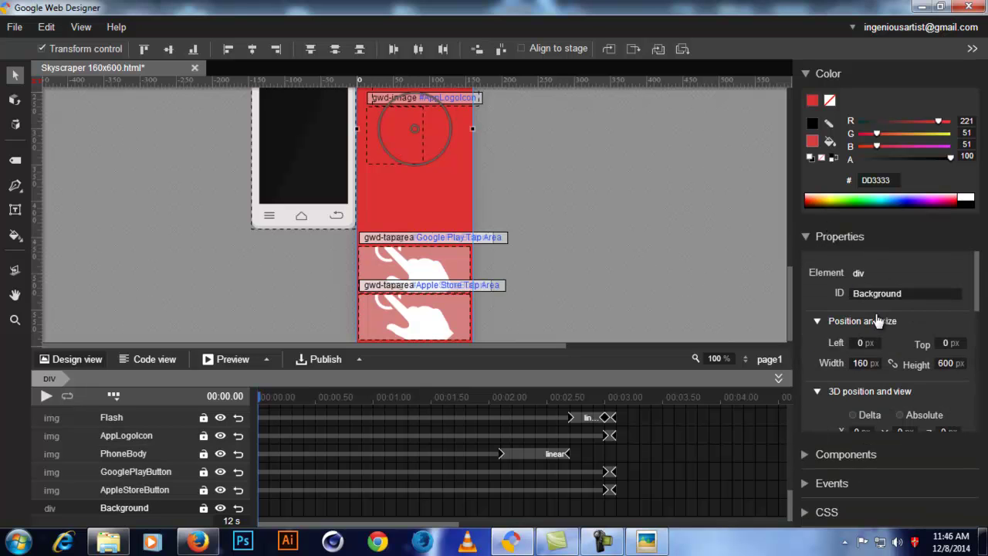
{"action": "scroll", "coordinate": [880, 322], "scroll_direction": "down", "scroll_amount": 2}
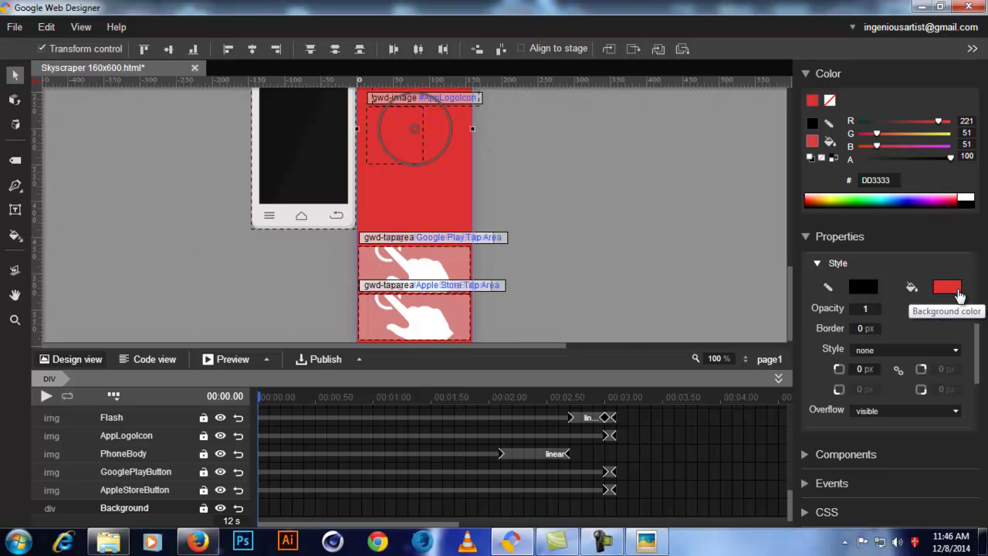
{"action": "left_click", "coordinate": [820, 241]}
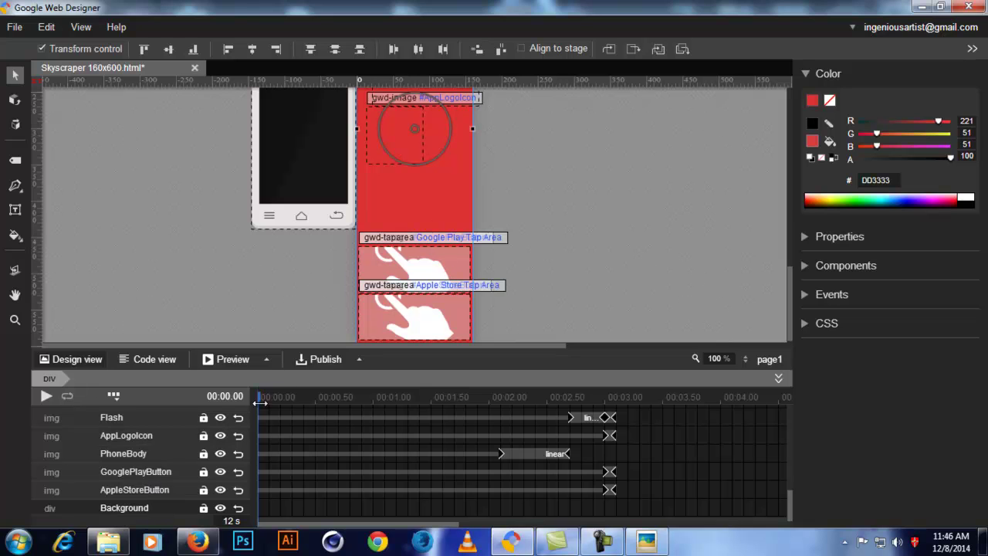
Step: Select the GooglePlayButton, PhoneBody and AppLogoIcon layers one after another to locate each image on the stage
{"action": "left_click", "coordinate": [139, 477]}
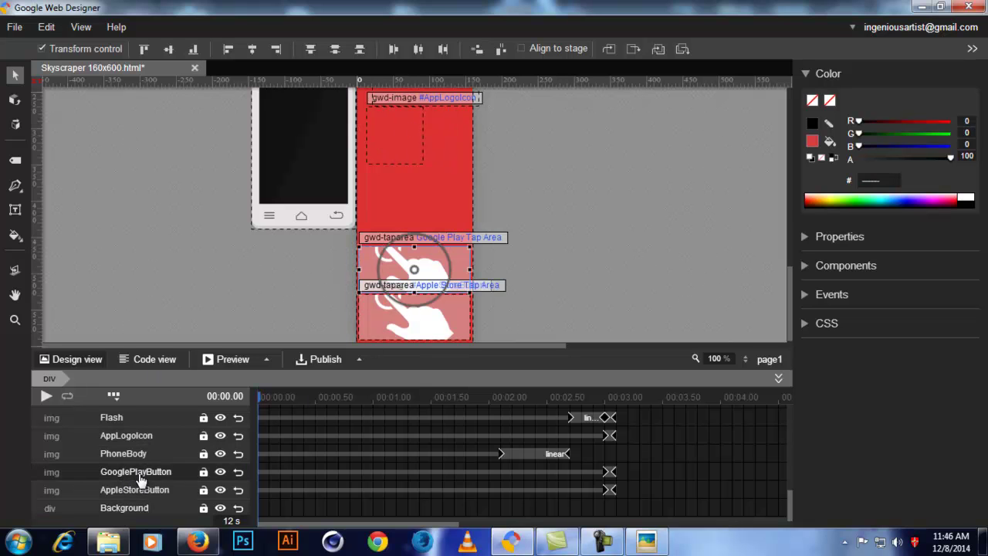
{"action": "scroll", "coordinate": [154, 486], "scroll_direction": "up", "scroll_amount": 2}
{"action": "scroll", "coordinate": [151, 501], "scroll_direction": "down", "scroll_amount": 2}
{"action": "left_click", "coordinate": [114, 456]}
{"action": "scroll", "coordinate": [139, 437], "scroll_direction": "up", "scroll_amount": 2}
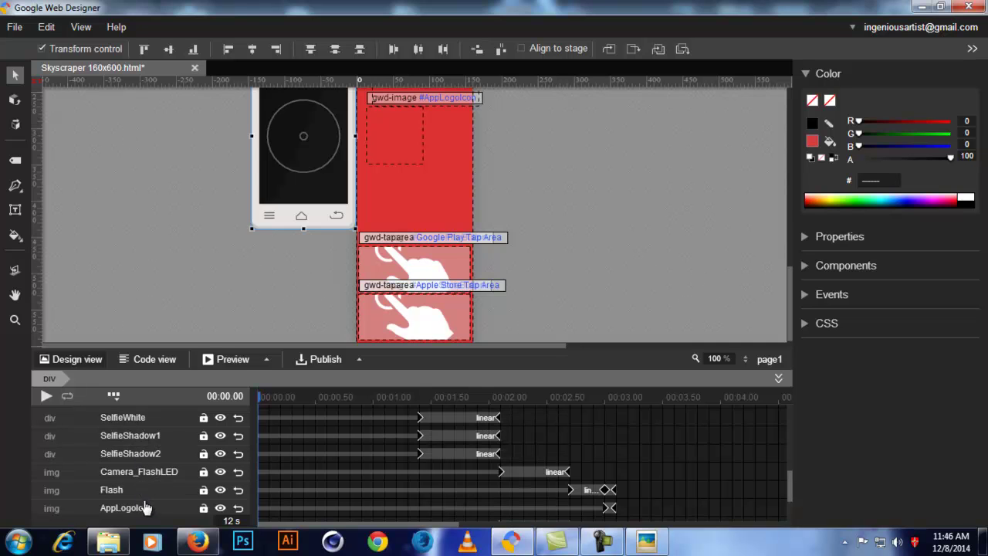
{"action": "left_click", "coordinate": [147, 507]}
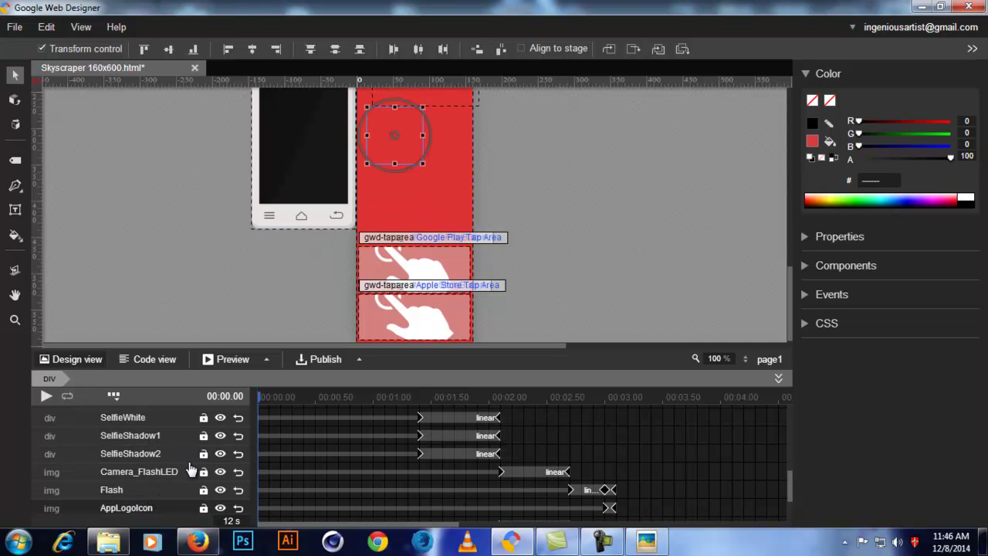
Step: Select the LetmeShadow1 and LetmeShadow2 layers in turn to locate the "Let me" text shadows on the stage
{"action": "scroll", "coordinate": [192, 471], "scroll_direction": "up", "scroll_amount": 2}
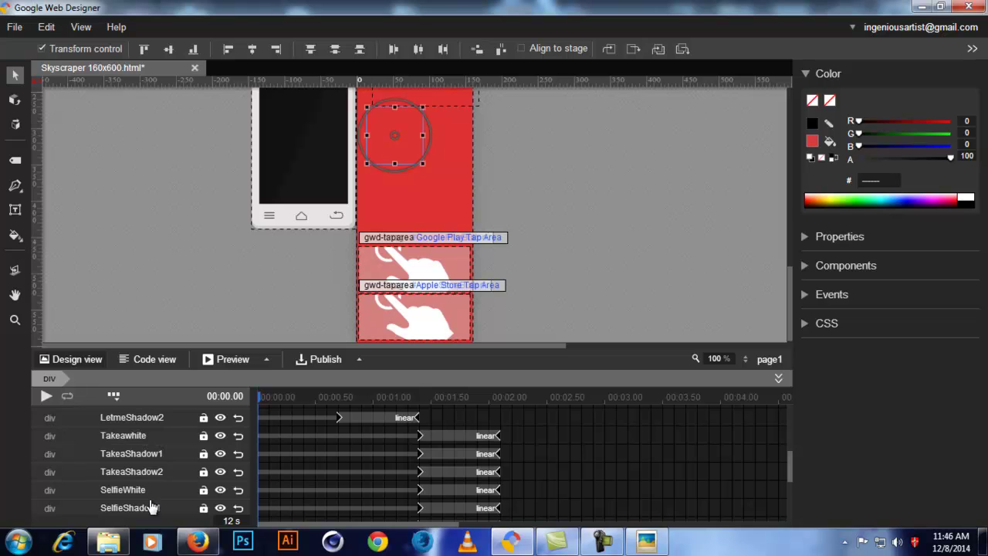
{"action": "scroll", "coordinate": [152, 507], "scroll_direction": "up", "scroll_amount": 2}
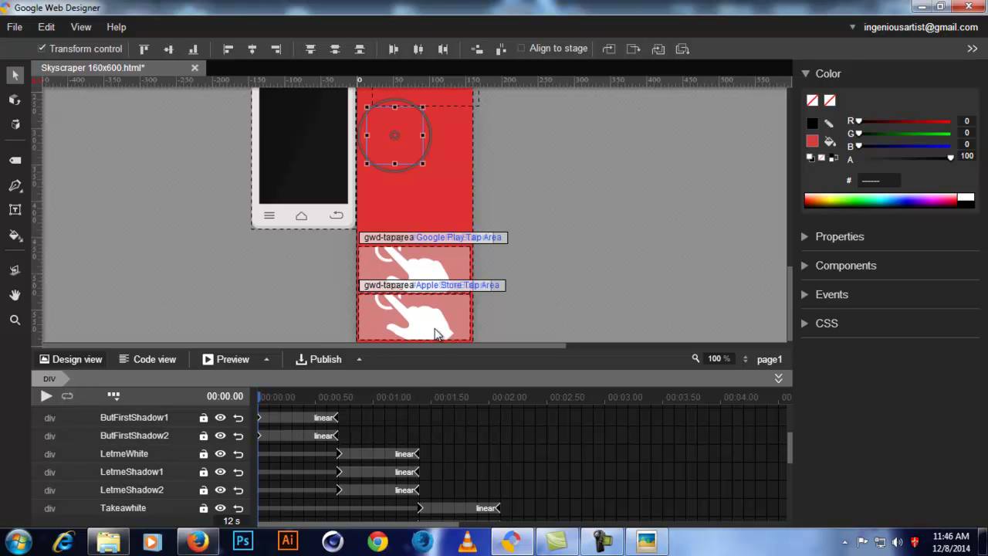
{"action": "scroll", "coordinate": [545, 303], "scroll_direction": "up", "scroll_amount": 5}
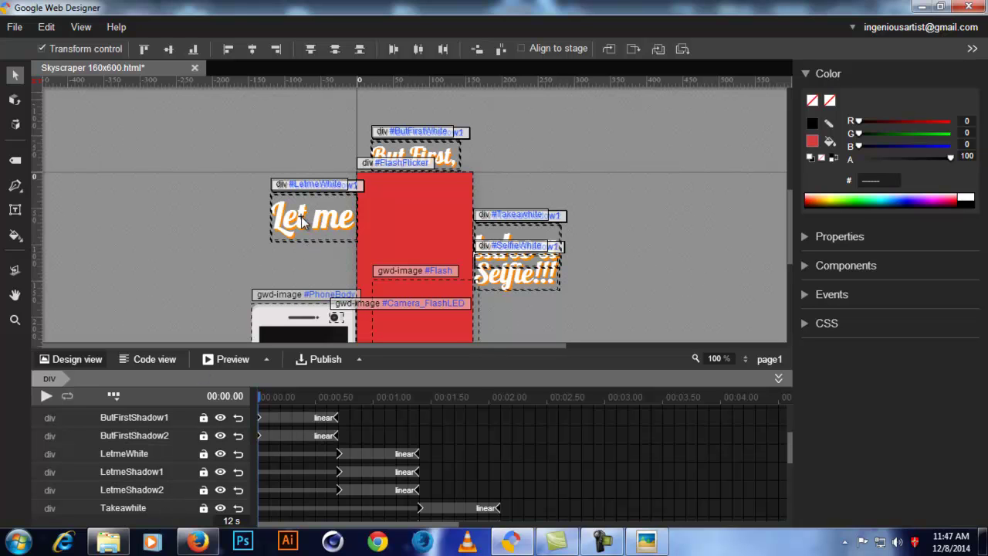
{"action": "left_click", "coordinate": [132, 471]}
{"action": "left_click", "coordinate": [163, 494]}
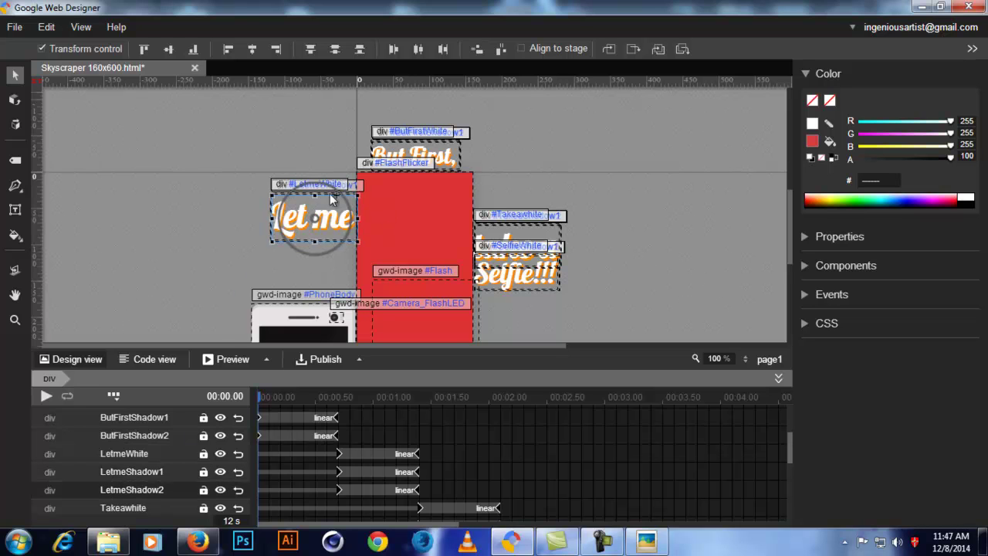
Step: Look through the timeline's upper layers, from the tap areas and FlashFlicker to the "But First" and "Let me" text layers
{"action": "scroll", "coordinate": [170, 472], "scroll_direction": "up", "scroll_amount": 3}
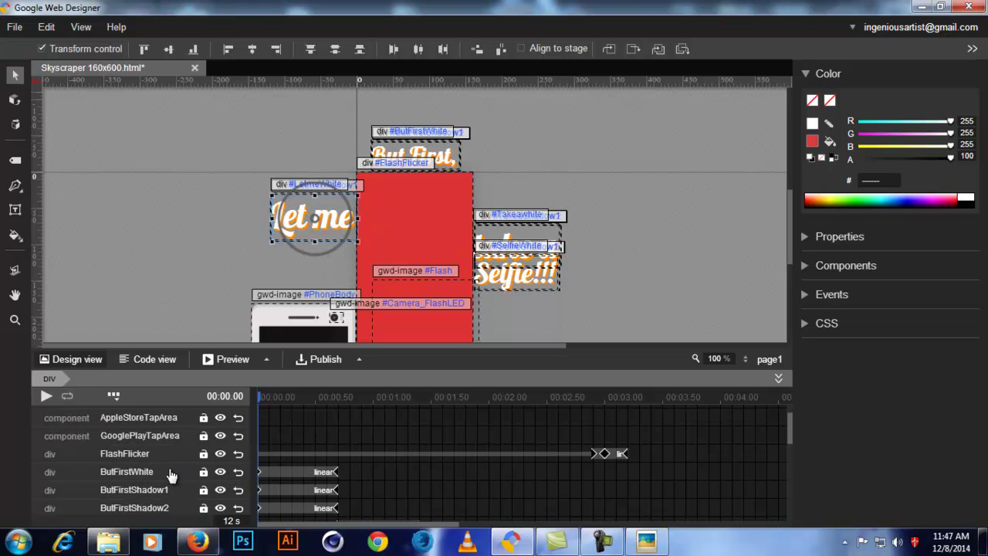
{"action": "scroll", "coordinate": [189, 471], "scroll_direction": "up", "scroll_amount": 2}
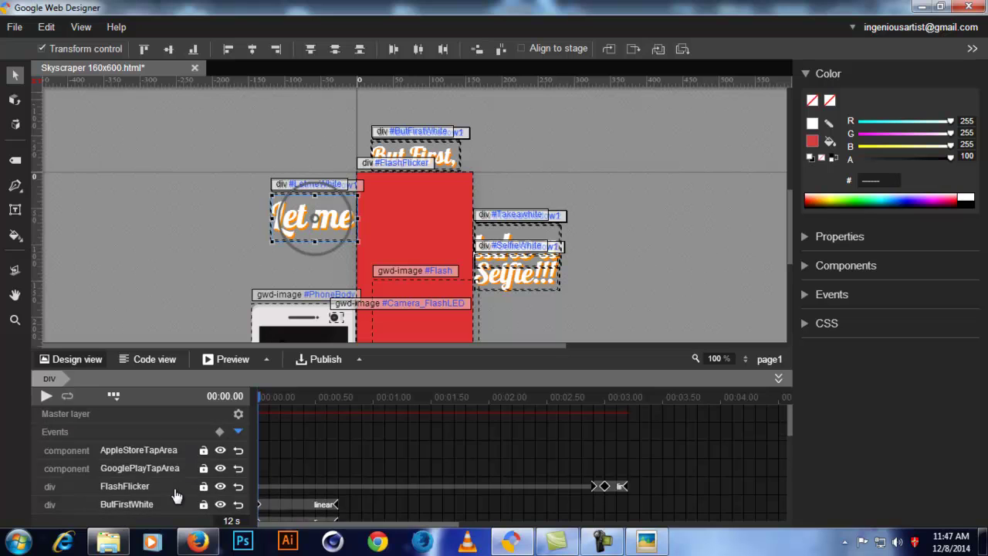
{"action": "scroll", "coordinate": [176, 494], "scroll_direction": "down", "scroll_amount": 4}
{"action": "scroll", "coordinate": [166, 494], "scroll_direction": "up", "scroll_amount": 4}
{"action": "scroll", "coordinate": [165, 489], "scroll_direction": "down", "scroll_amount": 4}
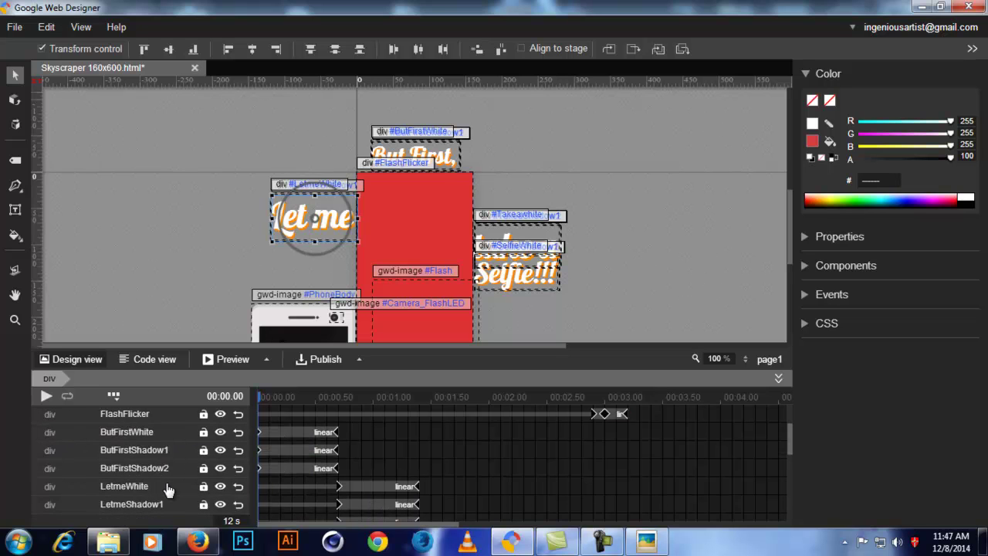
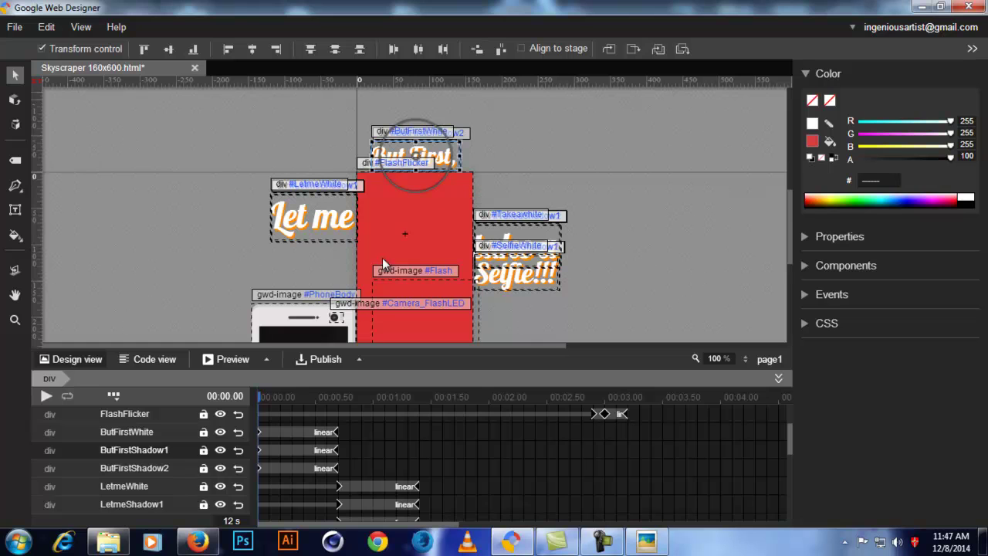
Step: Select the FlashFlicker layer and play the banner animation to examine the screen flicker, stopping playback at the end
{"action": "scroll", "coordinate": [232, 446], "scroll_direction": "up", "scroll_amount": 3}
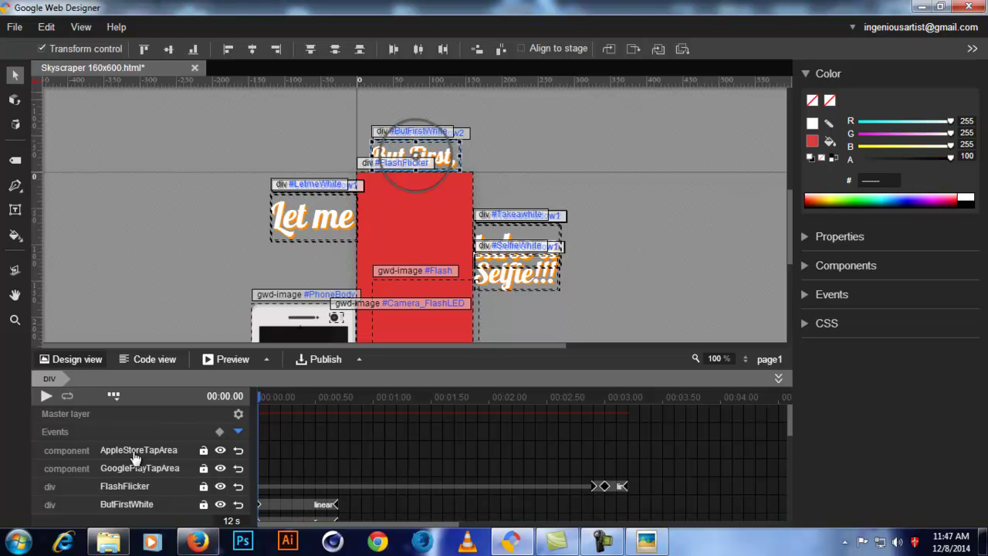
{"action": "left_click", "coordinate": [133, 500]}
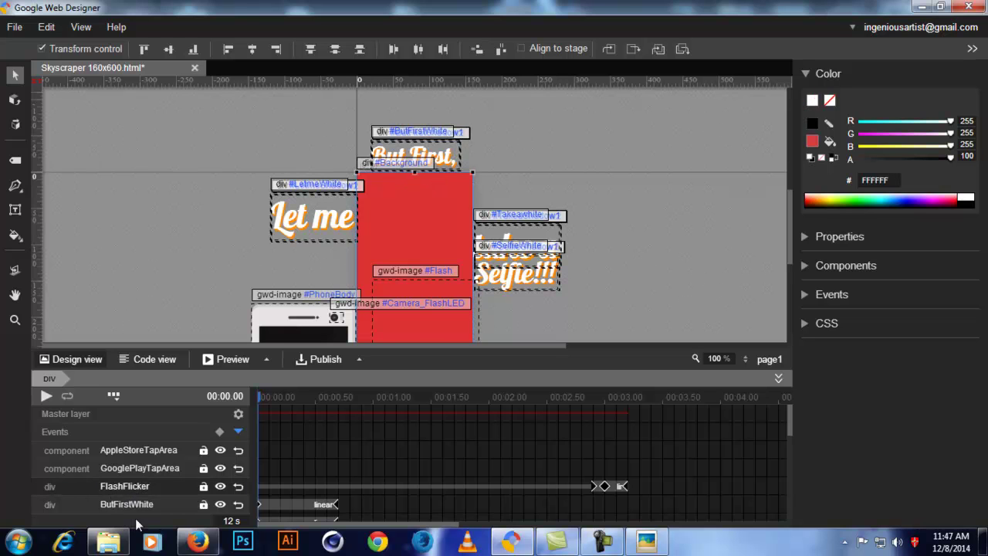
{"action": "scroll", "coordinate": [588, 229], "scroll_direction": "down", "scroll_amount": 3}
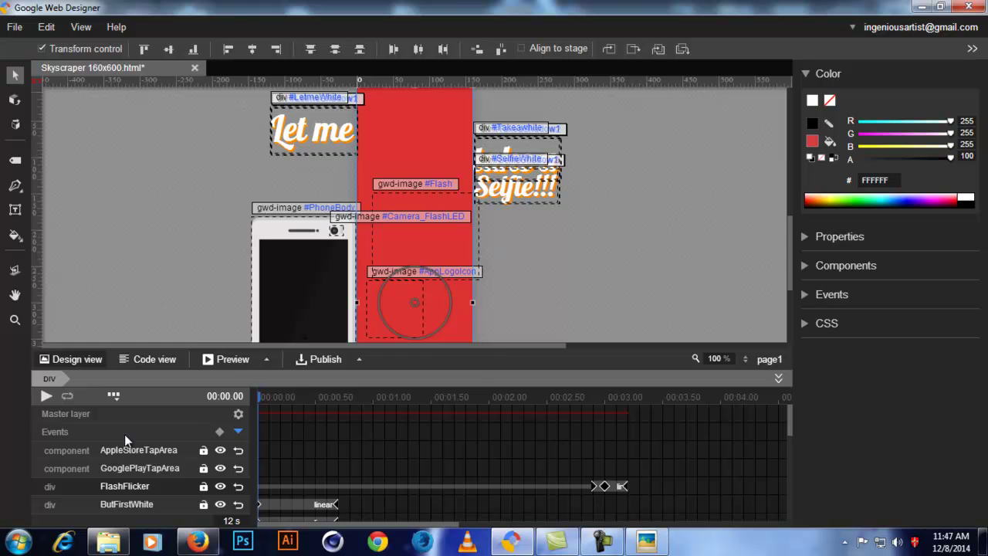
{"action": "left_click", "coordinate": [46, 396]}
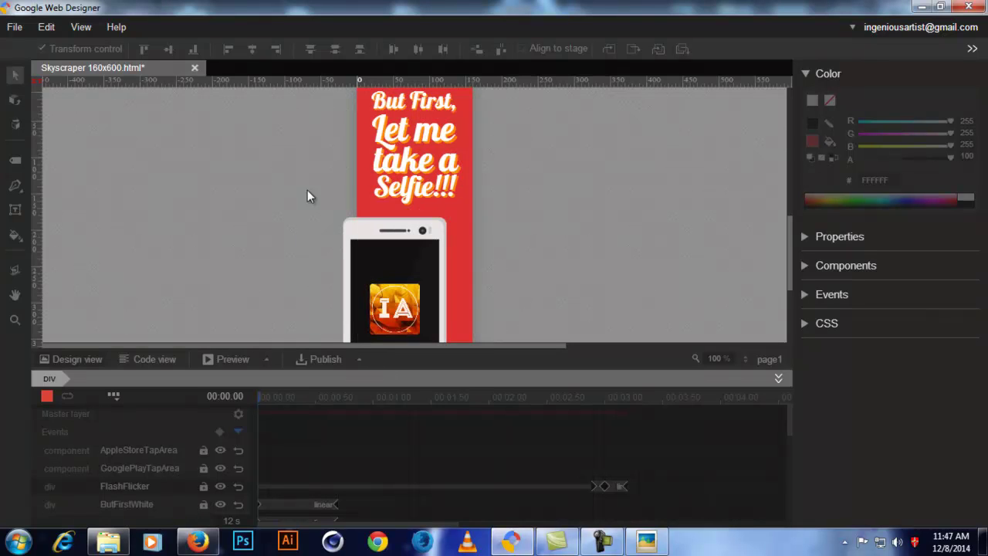
{"action": "left_click", "coordinate": [47, 398]}
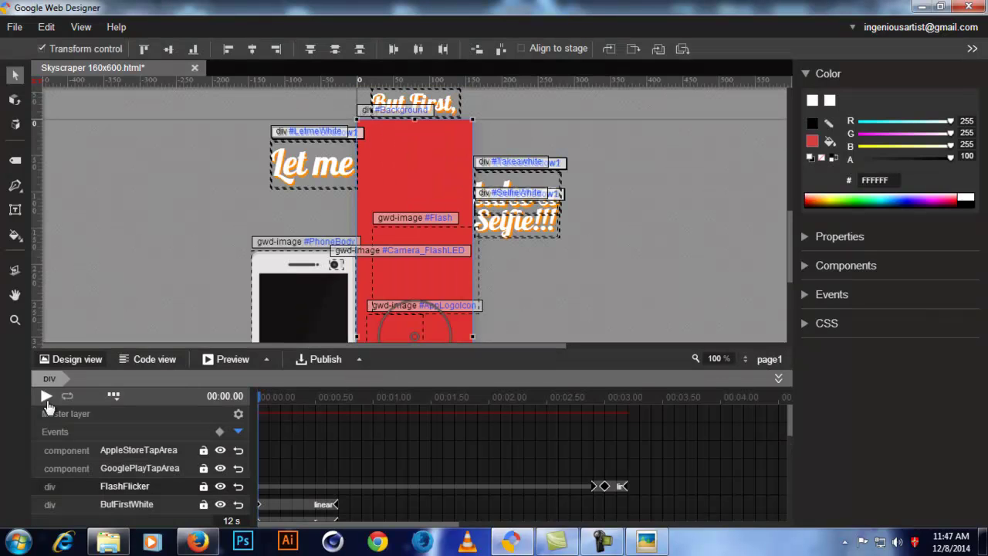
Step: Select the Flash image layer and play the animation again to examine the camera flash, stopping playback at the end
{"action": "scroll", "coordinate": [138, 502], "scroll_direction": "down", "scroll_amount": 5}
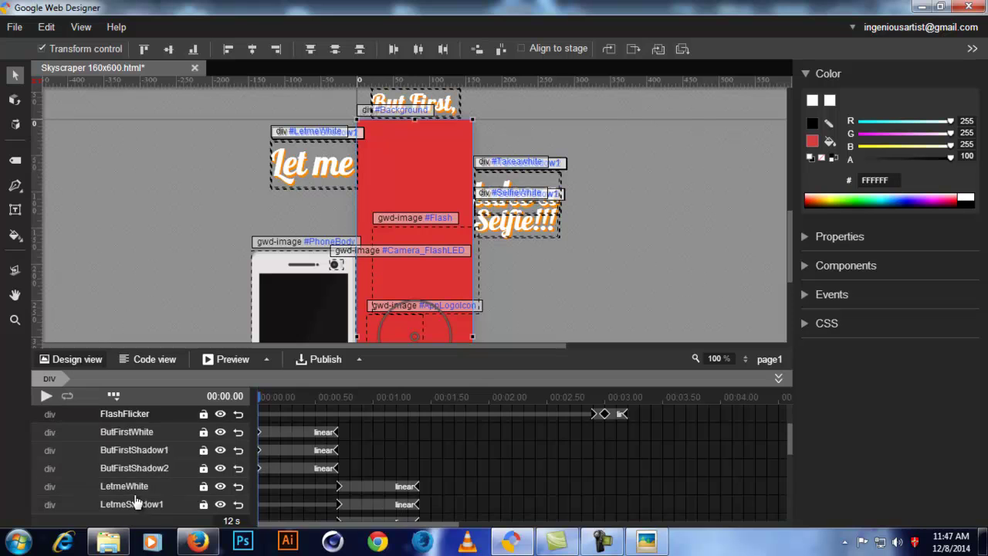
{"action": "scroll", "coordinate": [143, 494], "scroll_direction": "down", "scroll_amount": 1}
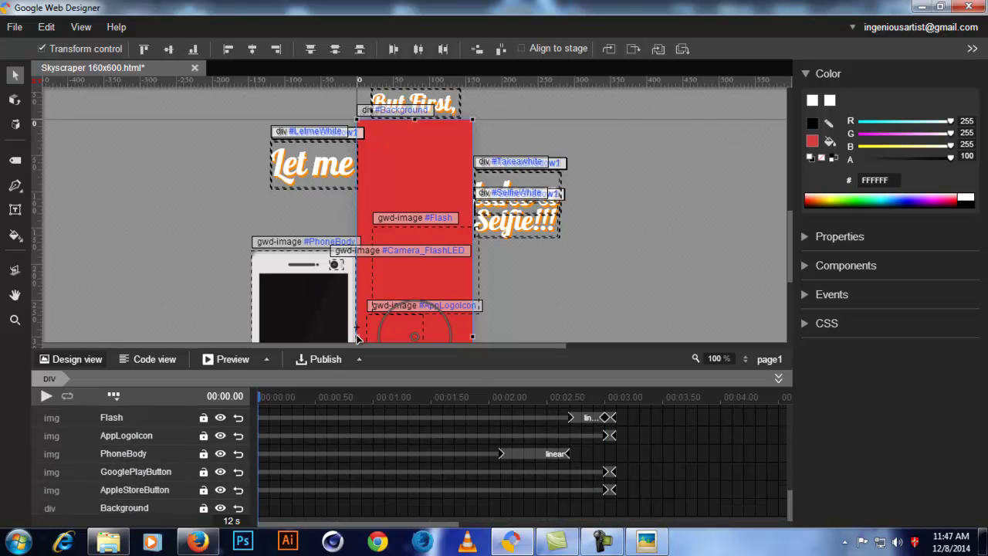
{"action": "left_click", "coordinate": [112, 416]}
{"action": "left_click", "coordinate": [47, 397]}
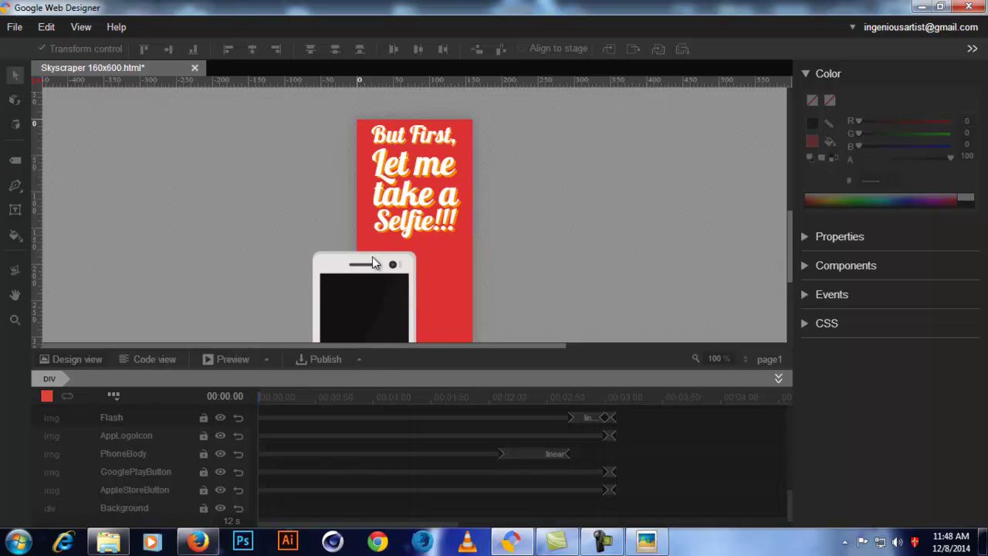
{"action": "left_click", "coordinate": [48, 396]}
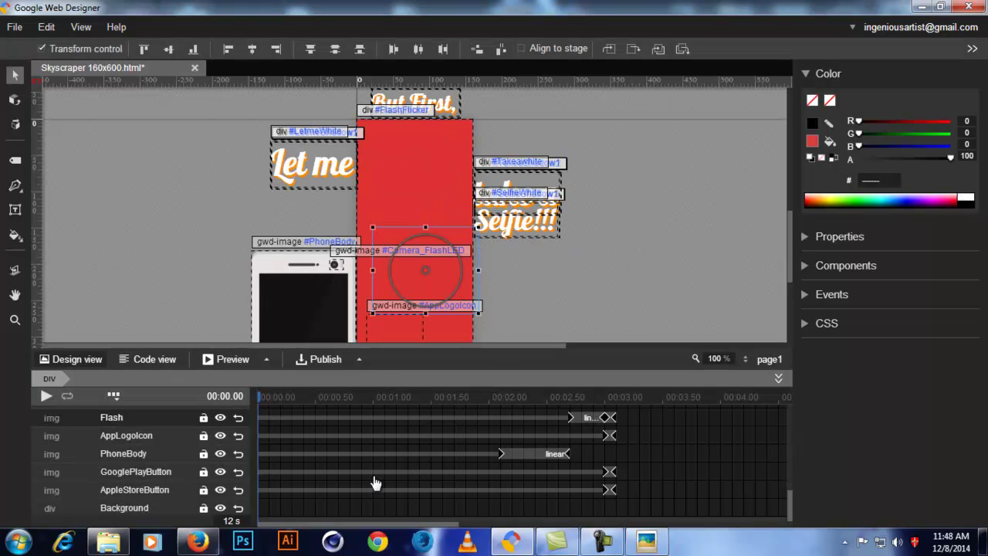
Step: Select the ButFirstWhite layer and examine its text settings with the Text tool, returning to the Selection tool
{"action": "scroll", "coordinate": [172, 468], "scroll_direction": "up", "scroll_amount": 5}
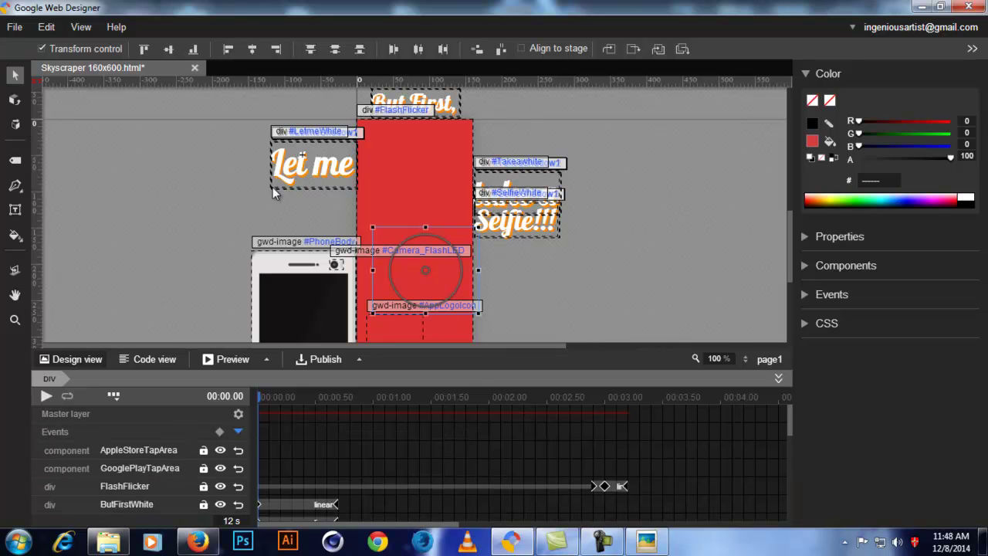
{"action": "scroll", "coordinate": [169, 468], "scroll_direction": "down", "scroll_amount": 2}
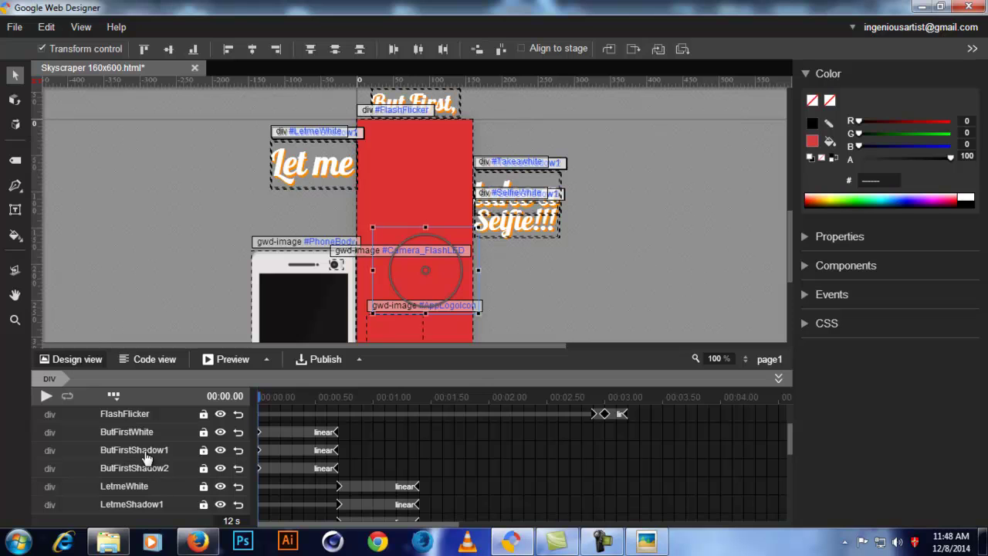
{"action": "left_click", "coordinate": [209, 340]}
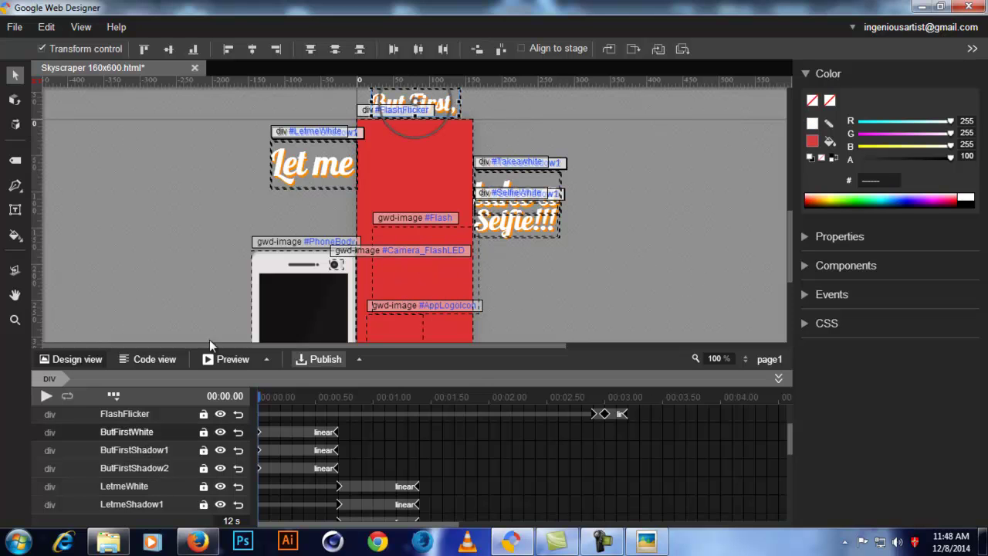
{"action": "left_click", "coordinate": [15, 210]}
{"action": "scroll", "coordinate": [389, 230], "scroll_direction": "up", "scroll_amount": 2}
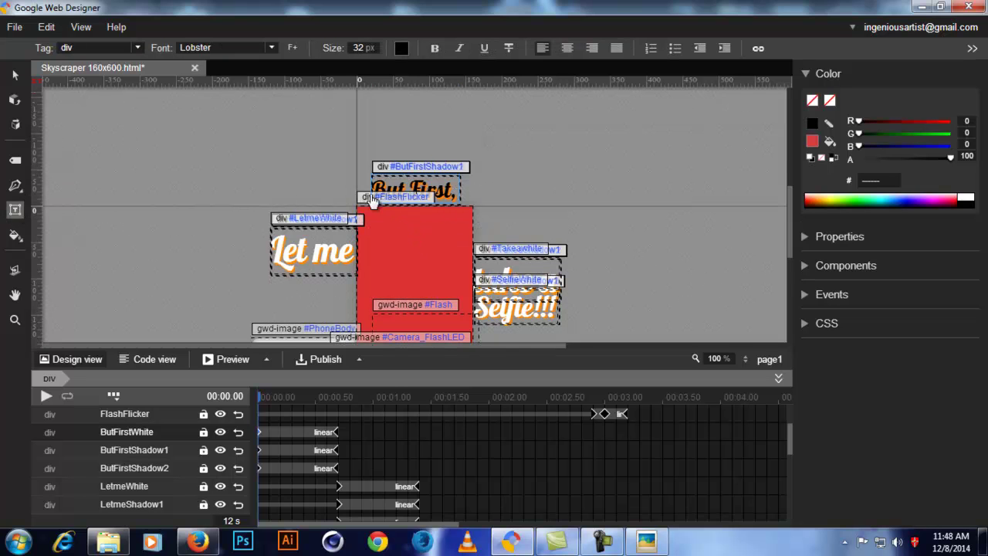
{"action": "left_click", "coordinate": [15, 77]}
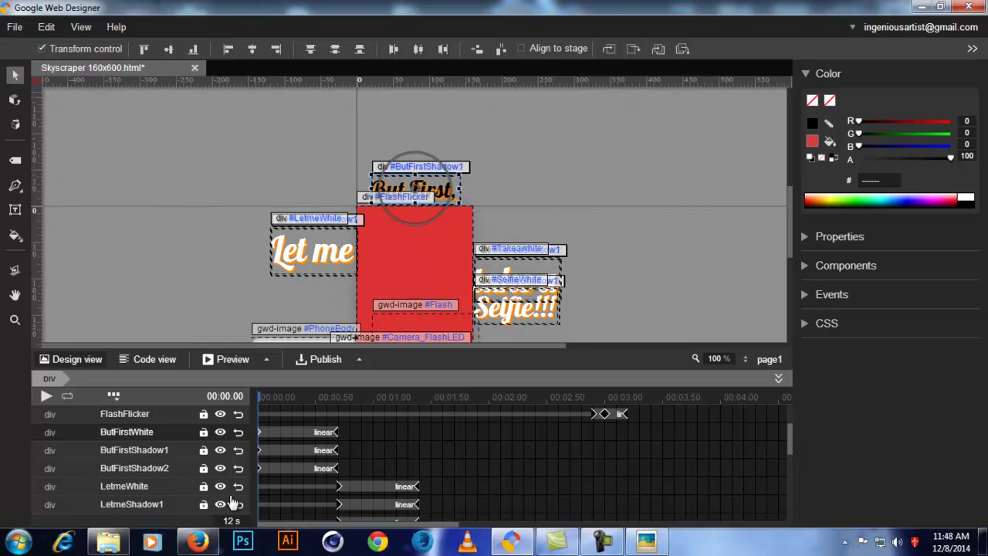
Step: Look over the image layers and the store buttons on the stage, and select the Apple Store tap area
{"action": "scroll", "coordinate": [224, 502], "scroll_direction": "down", "scroll_amount": 3}
{"action": "scroll", "coordinate": [221, 504], "scroll_direction": "down", "scroll_amount": 3}
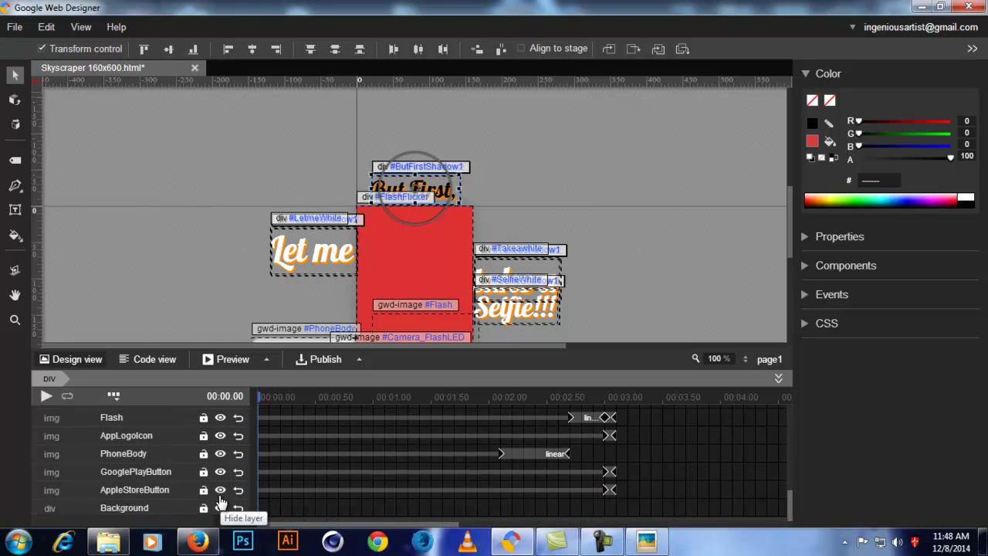
{"action": "scroll", "coordinate": [626, 246], "scroll_direction": "down", "scroll_amount": 2}
{"action": "scroll", "coordinate": [625, 246], "scroll_direction": "down", "scroll_amount": 5}
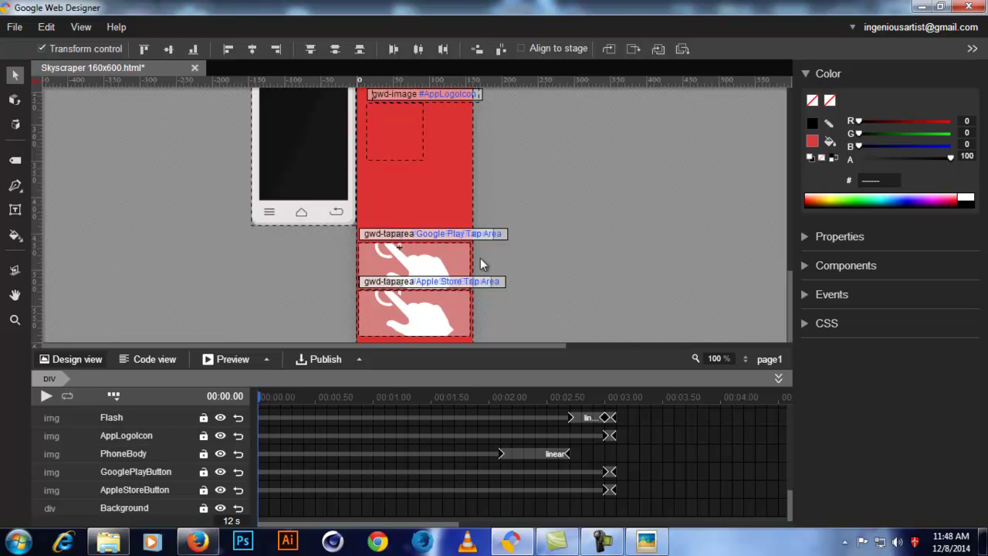
{"action": "scroll", "coordinate": [167, 467], "scroll_direction": "up", "scroll_amount": 5}
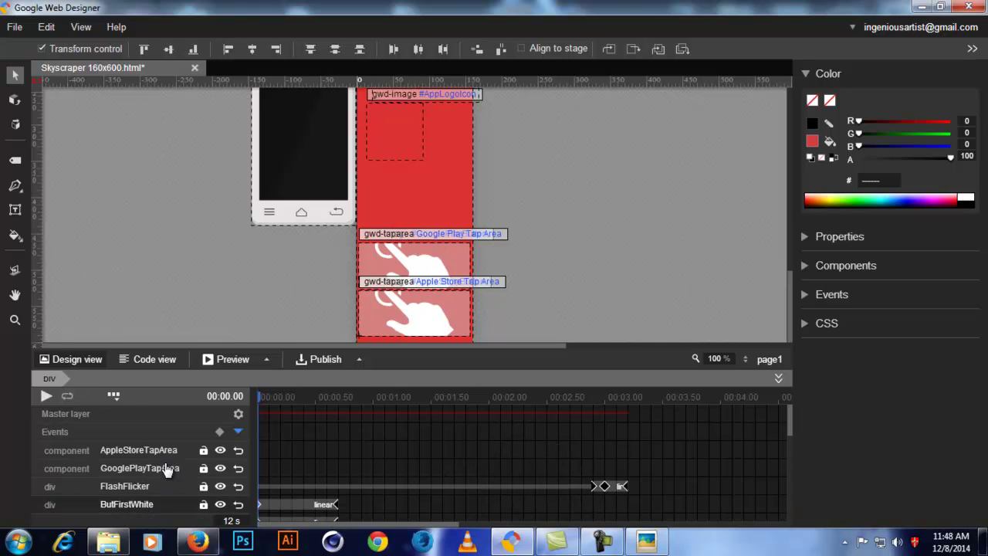
{"action": "left_click", "coordinate": [417, 309]}
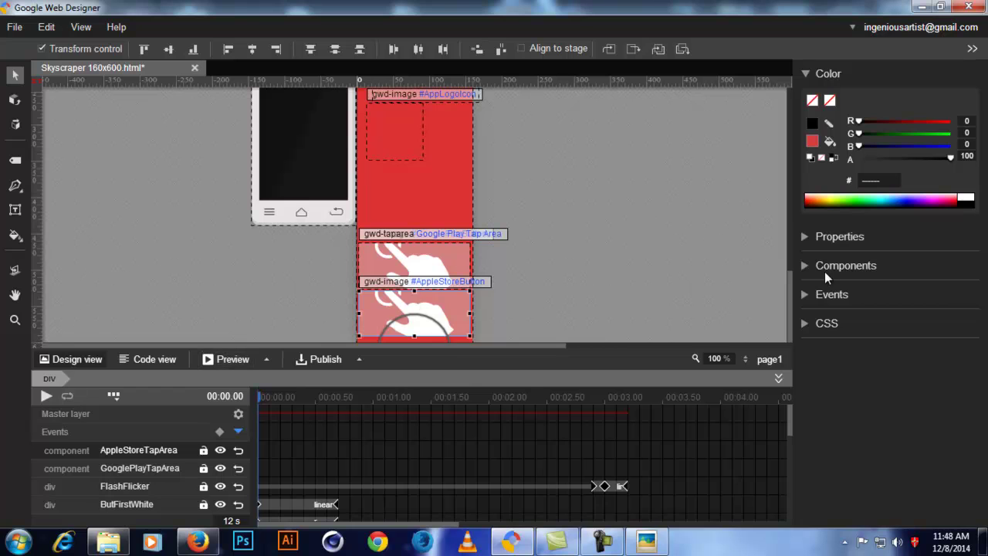
Step: Locate the Tap Area component in the component list and see where it belongs over the store buttons, then collapse the list
{"action": "left_click", "coordinate": [809, 269]}
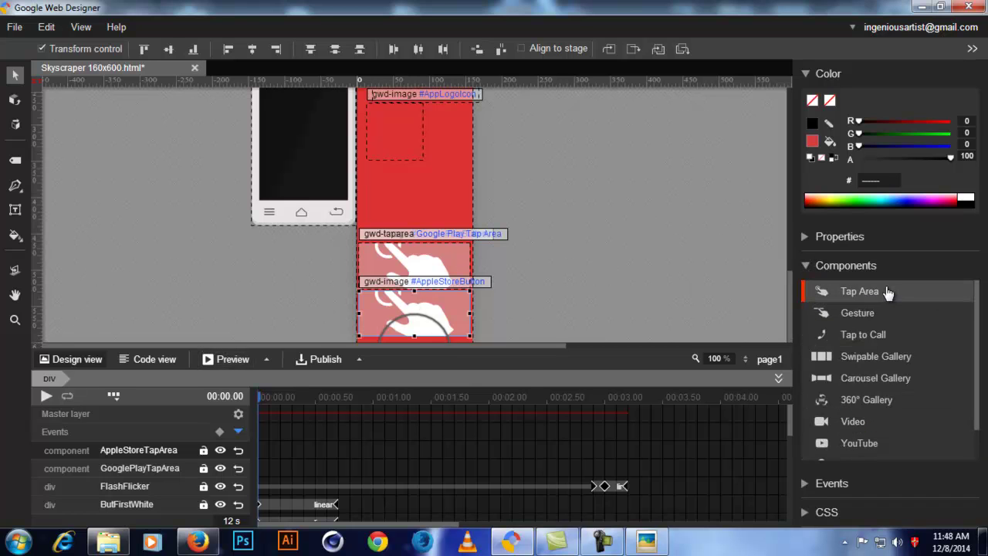
{"action": "left_click_drag", "start_coordinate": [882, 291], "coordinate": [364, 257]}
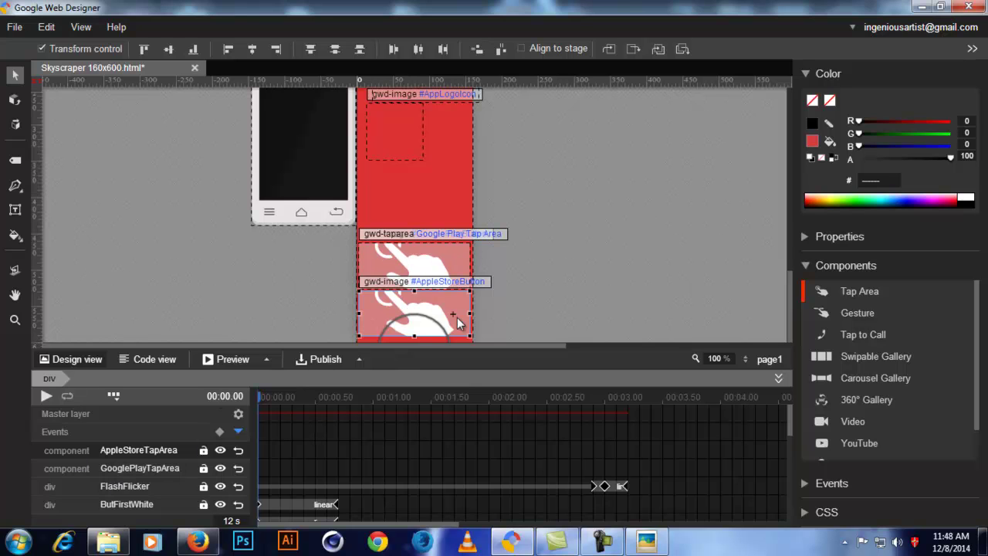
{"action": "left_click", "coordinate": [815, 265]}
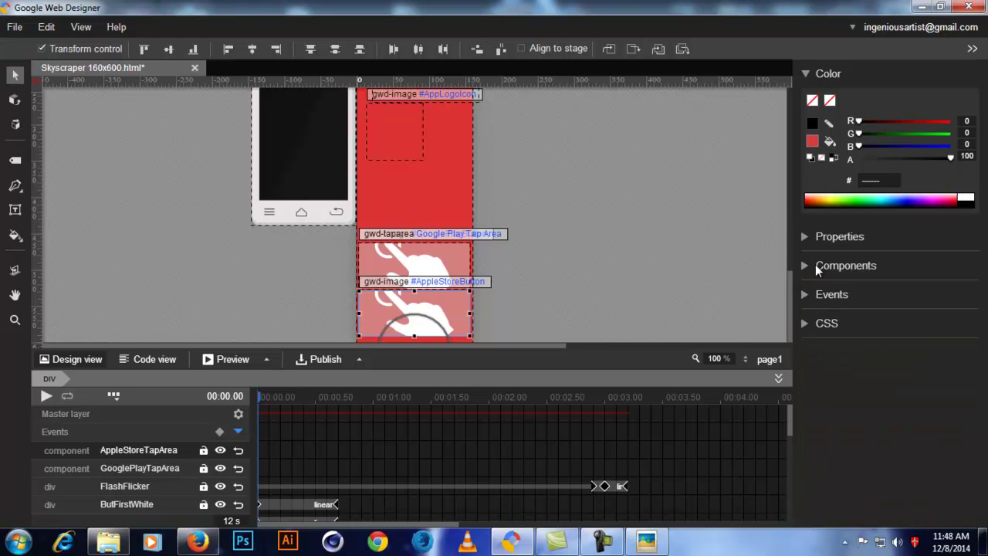
Step: Examine the AppleStoreTapArea's component name, position and size properties, and collapse the properties
{"action": "left_click", "coordinate": [827, 238]}
{"action": "scroll", "coordinate": [934, 340], "scroll_direction": "down", "scroll_amount": 2}
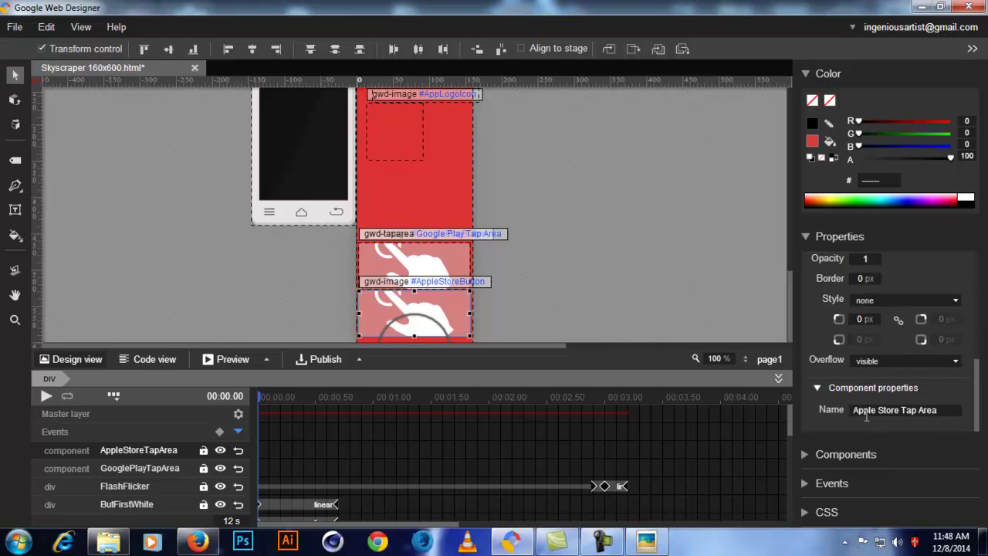
{"action": "scroll", "coordinate": [942, 401], "scroll_direction": "up", "scroll_amount": 5}
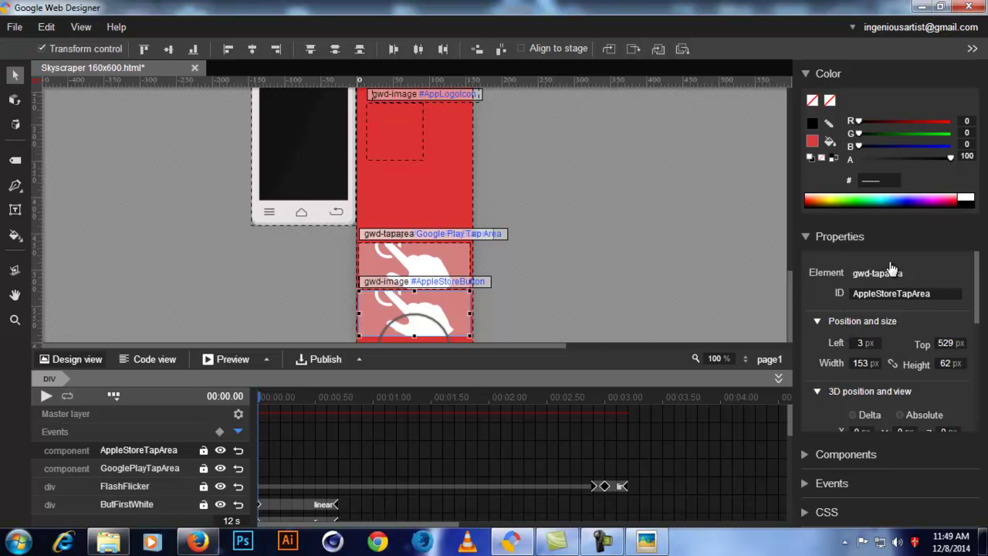
{"action": "left_click", "coordinate": [842, 237]}
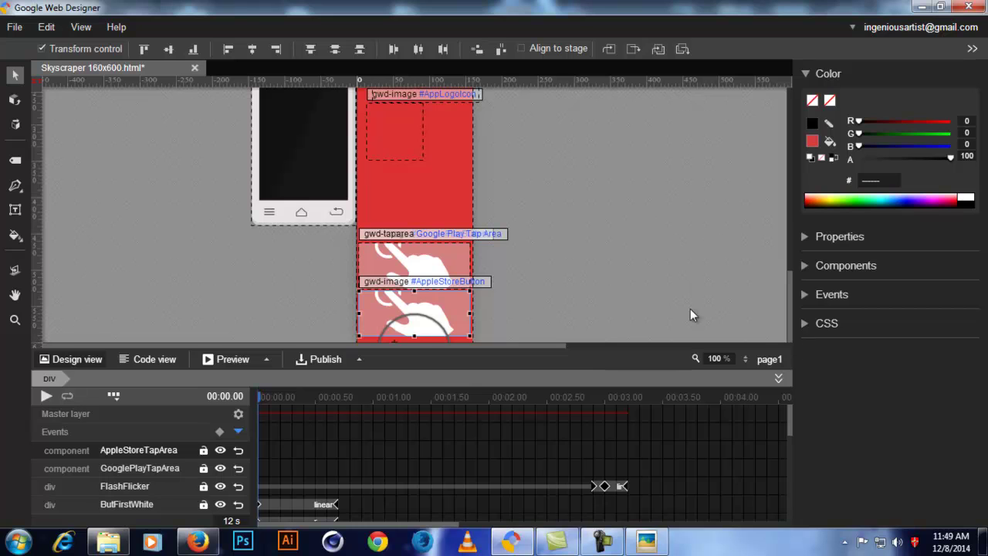
Step: Open the GooglePlayTapArea exit event for editing and review its exit configuration and the list of targets
{"action": "left_click", "coordinate": [811, 298]}
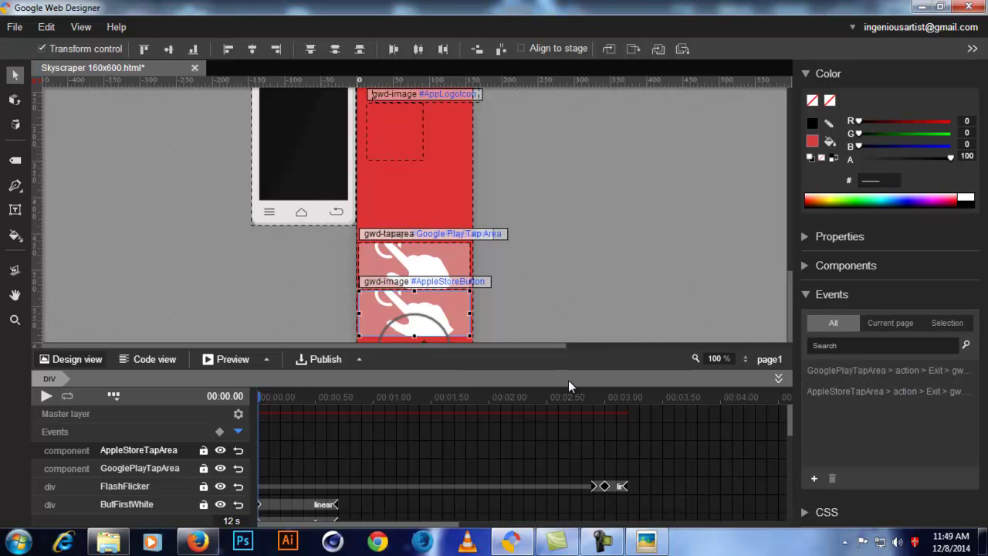
{"action": "left_click", "coordinate": [893, 376]}
{"action": "double_click", "coordinate": [892, 375]}
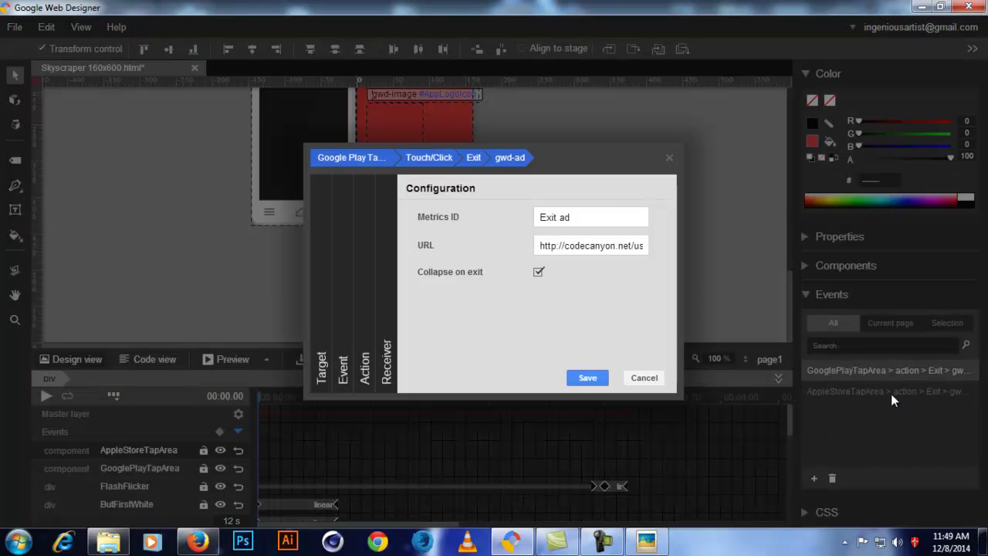
{"action": "left_click", "coordinate": [340, 157]}
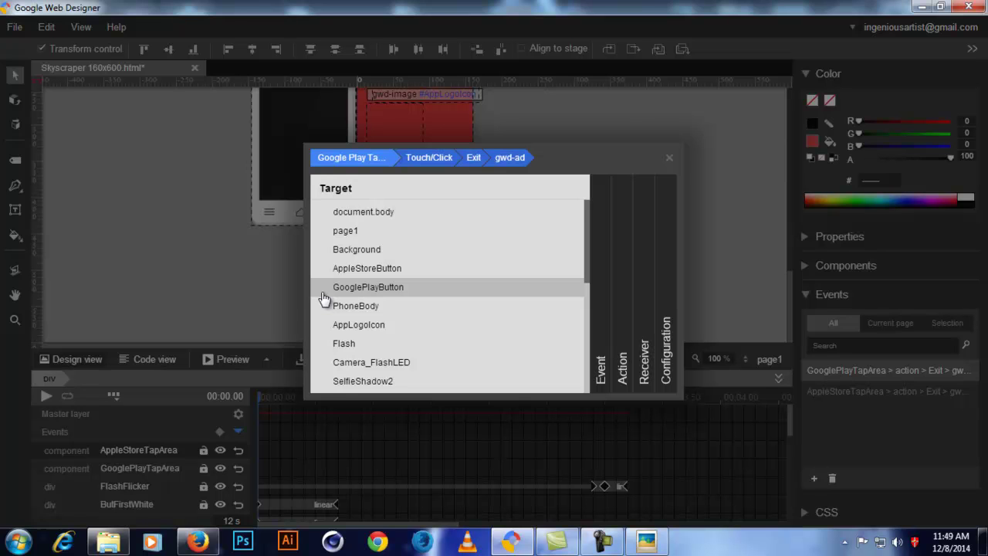
{"action": "scroll", "coordinate": [324, 301], "scroll_direction": "down", "scroll_amount": 5}
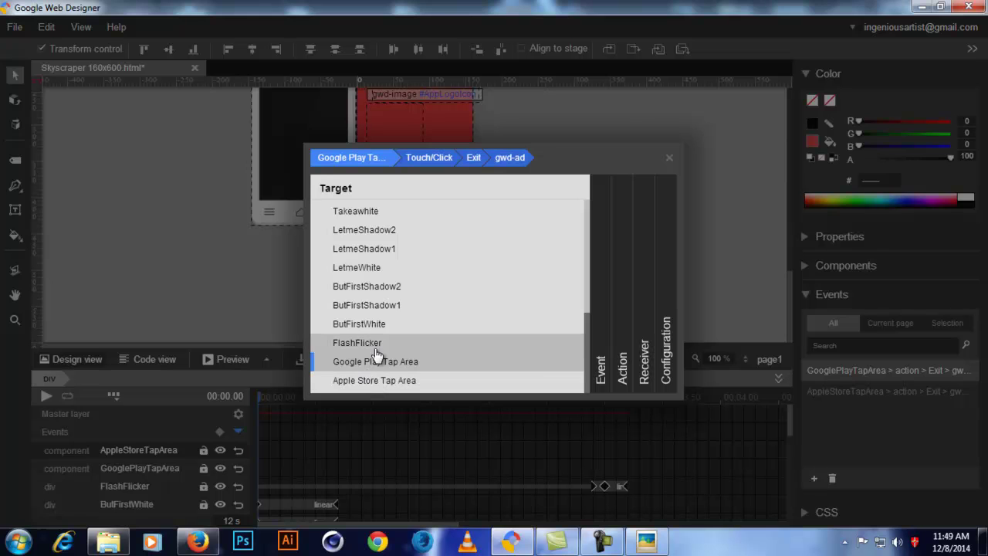
Step: Review the Google Play event's Touch/Click trigger, Google Ad Exit action, gwd-ad receiver and URL configuration, and cancel without saving
{"action": "left_click", "coordinate": [601, 374]}
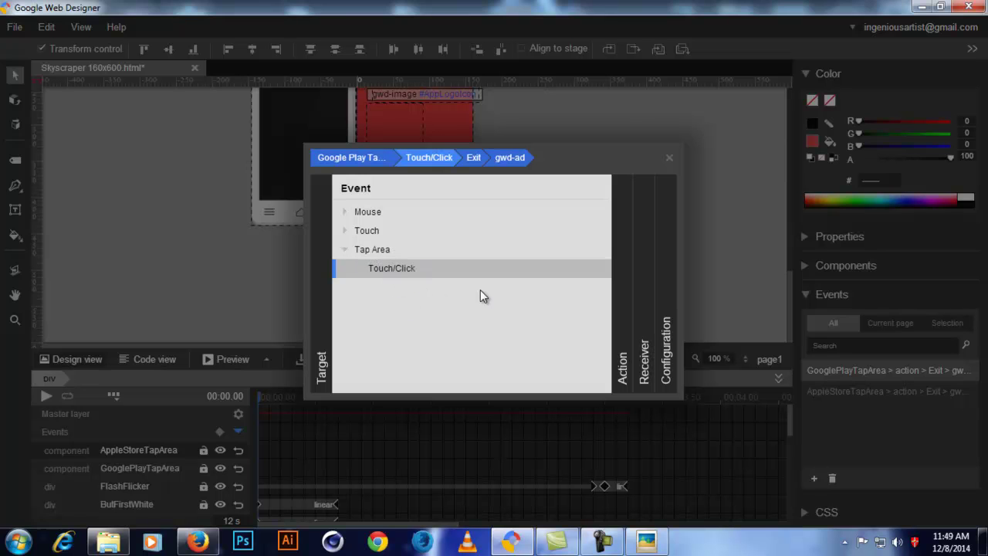
{"action": "left_click", "coordinate": [623, 351]}
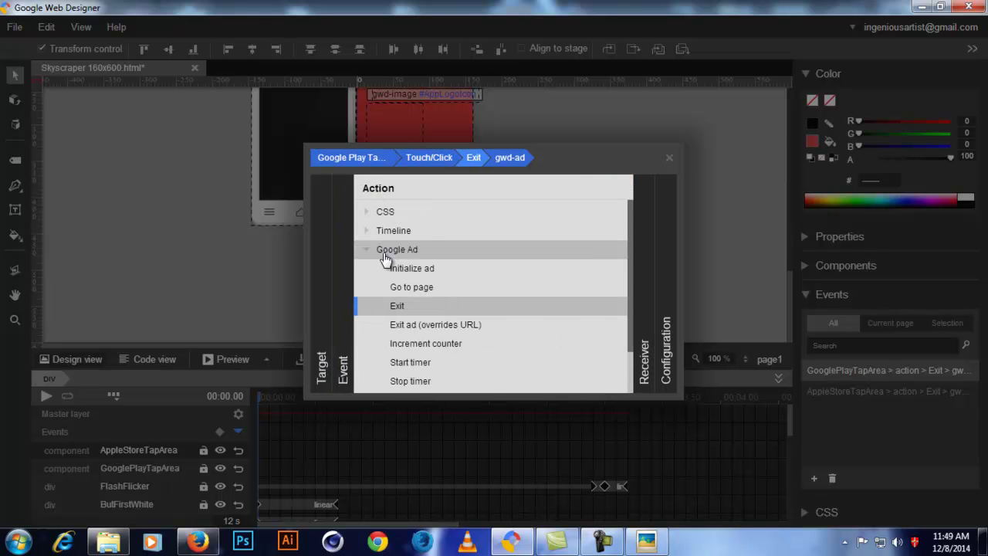
{"action": "left_click", "coordinate": [402, 307]}
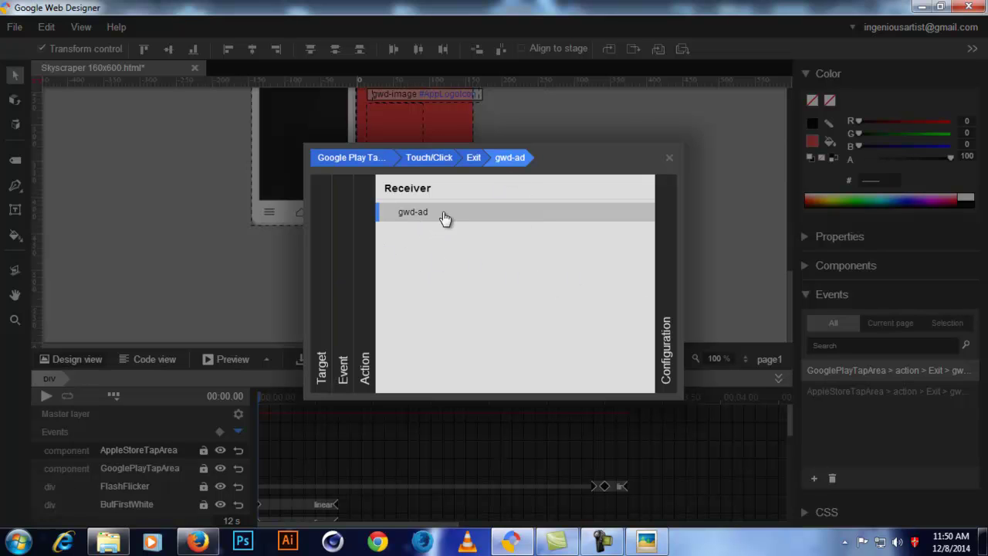
{"action": "left_click", "coordinate": [664, 324]}
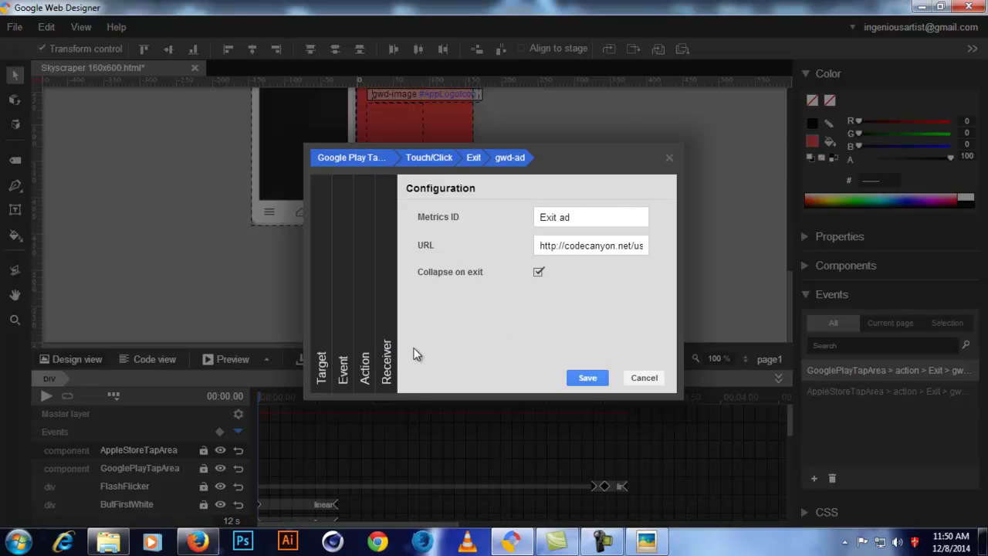
{"action": "left_click", "coordinate": [644, 382]}
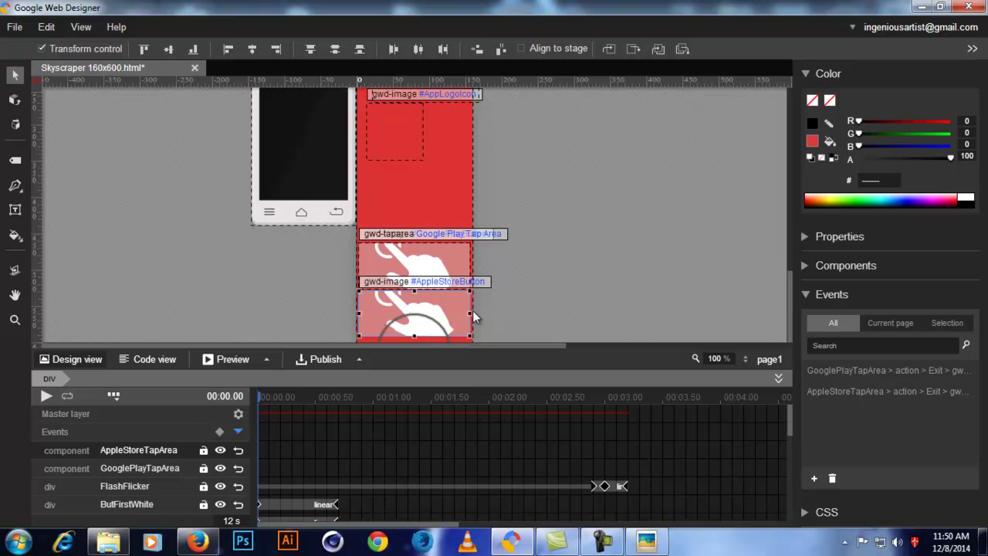
{"action": "scroll", "coordinate": [432, 471], "scroll_direction": "down", "scroll_amount": 10}
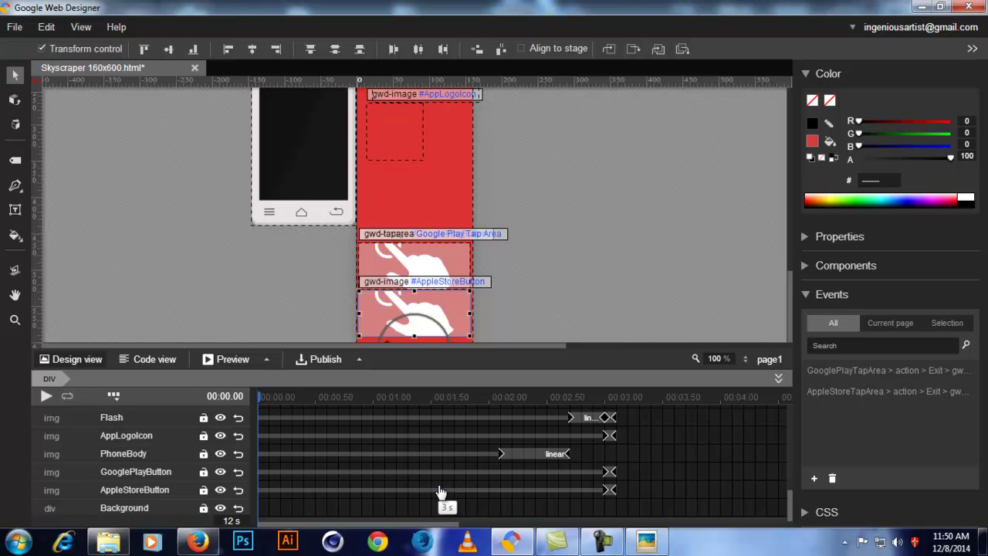
{"action": "scroll", "coordinate": [440, 498], "scroll_direction": "up", "scroll_amount": 5}
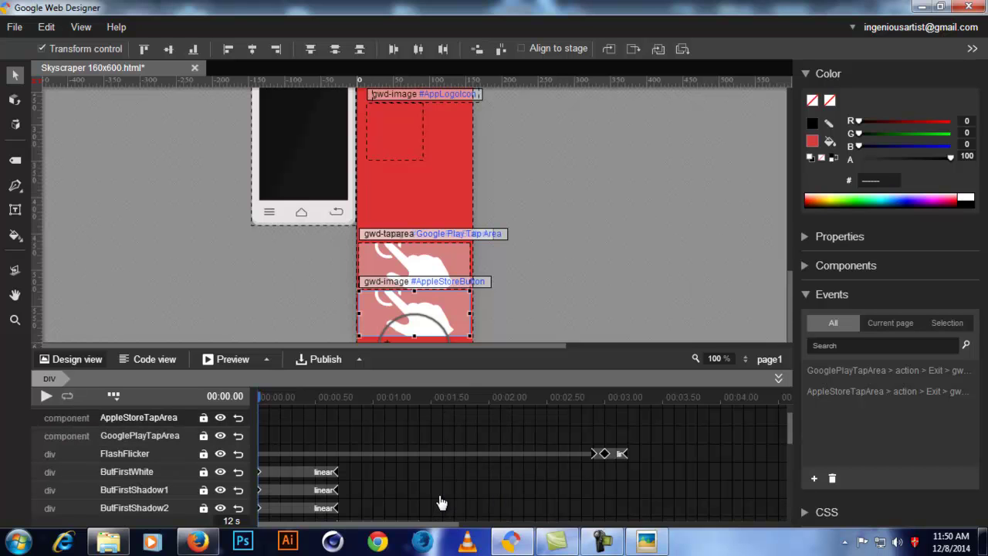
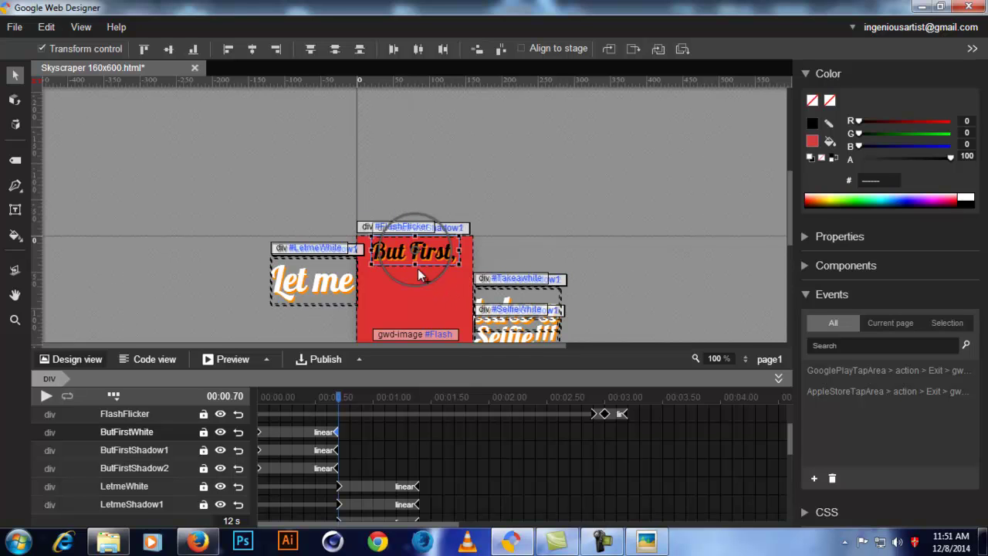
Step: Examine the ButFirstWhite text's position, size and style properties and the tap areas below it, and collapse the properties
{"action": "left_click", "coordinate": [824, 238]}
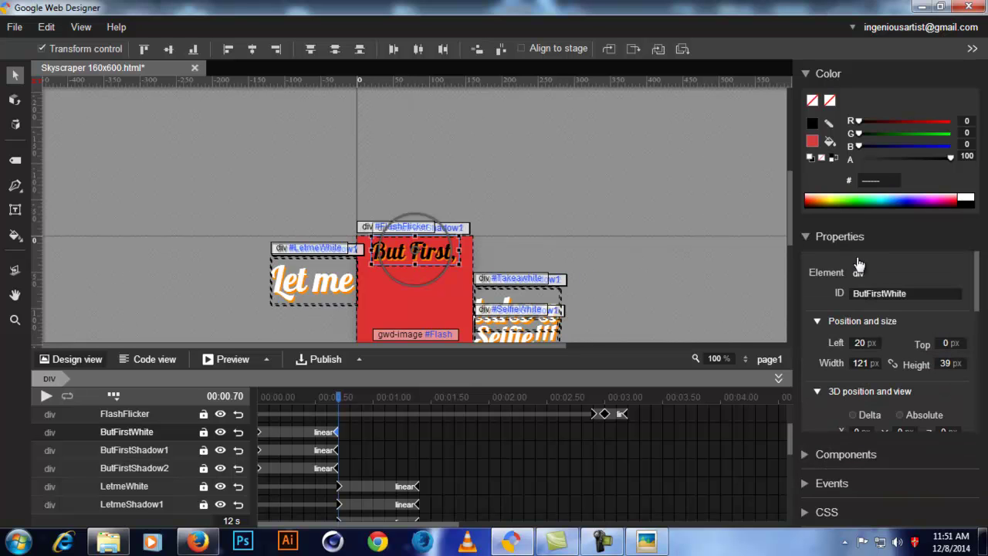
{"action": "scroll", "coordinate": [907, 397], "scroll_direction": "down", "scroll_amount": 5}
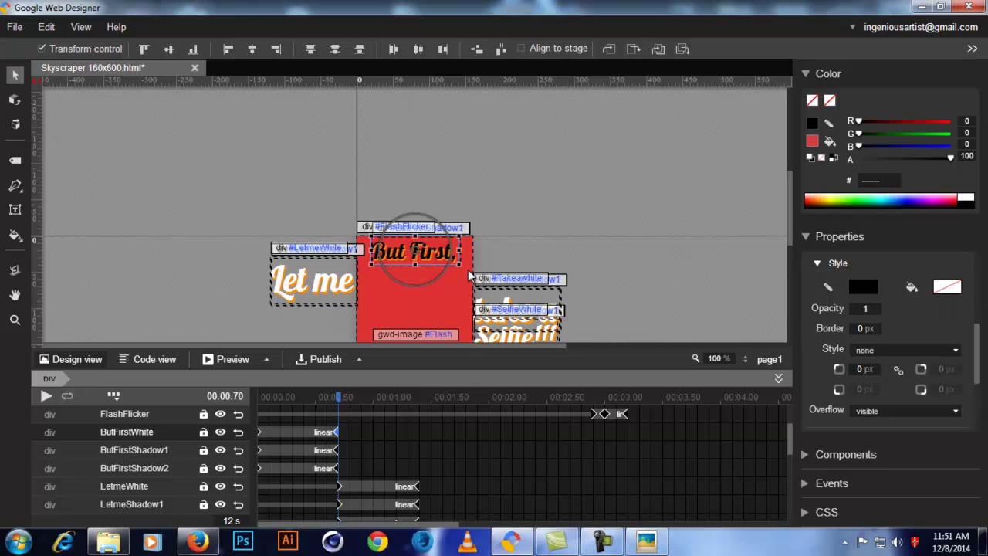
{"action": "scroll", "coordinate": [679, 283], "scroll_direction": "down", "scroll_amount": 5}
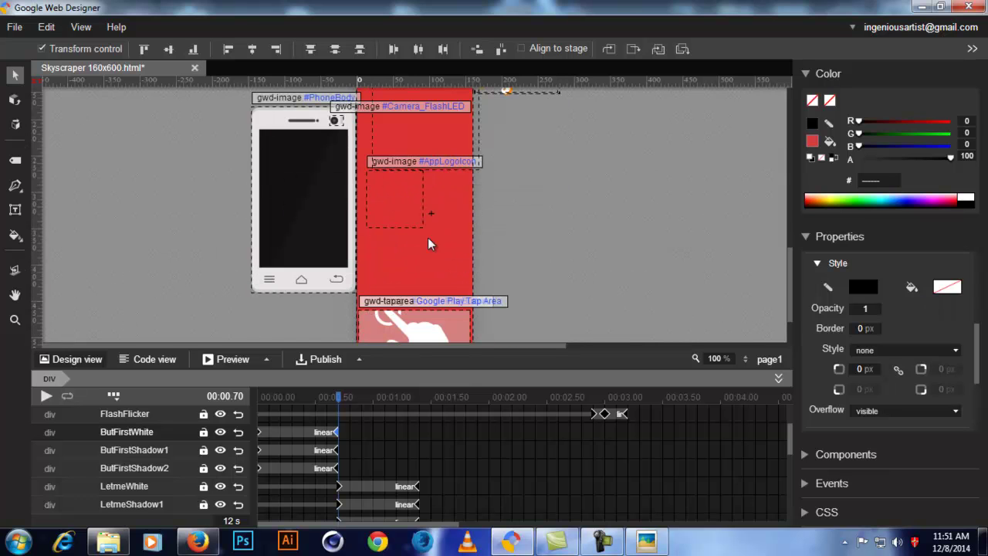
{"action": "scroll", "coordinate": [431, 244], "scroll_direction": "down", "scroll_amount": 2}
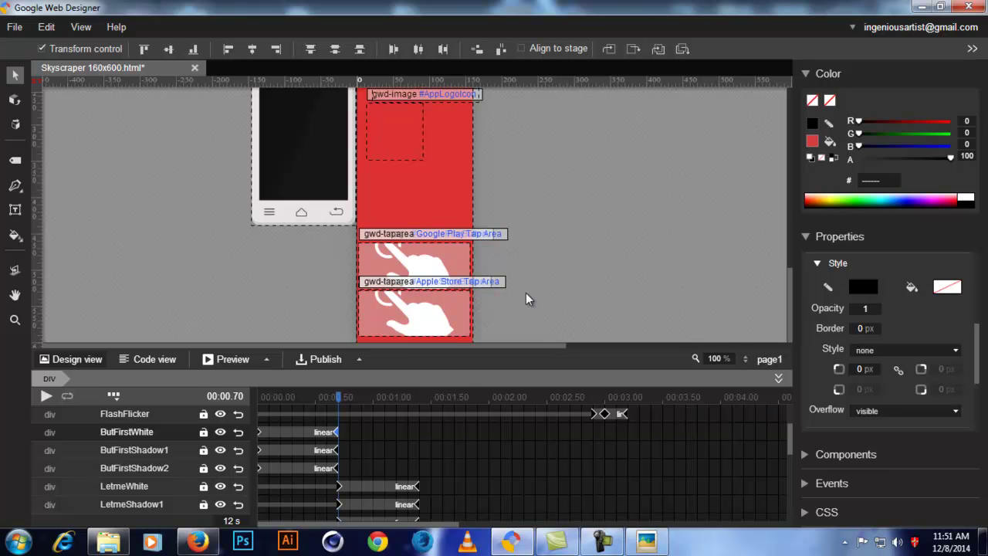
{"action": "scroll", "coordinate": [610, 261], "scroll_direction": "up", "scroll_amount": 3}
{"action": "scroll", "coordinate": [610, 261], "scroll_direction": "up", "scroll_amount": 3}
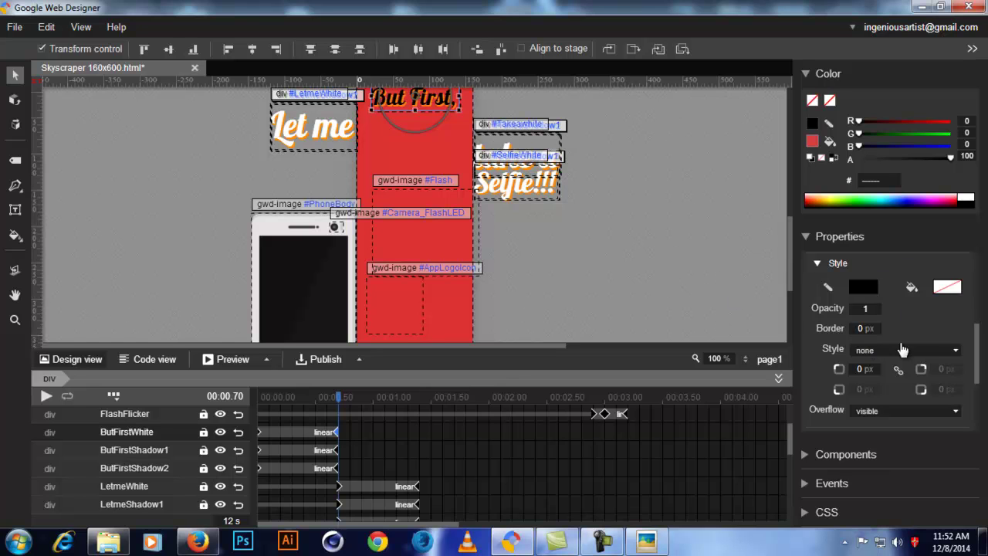
{"action": "scroll", "coordinate": [878, 352], "scroll_direction": "up", "scroll_amount": 5}
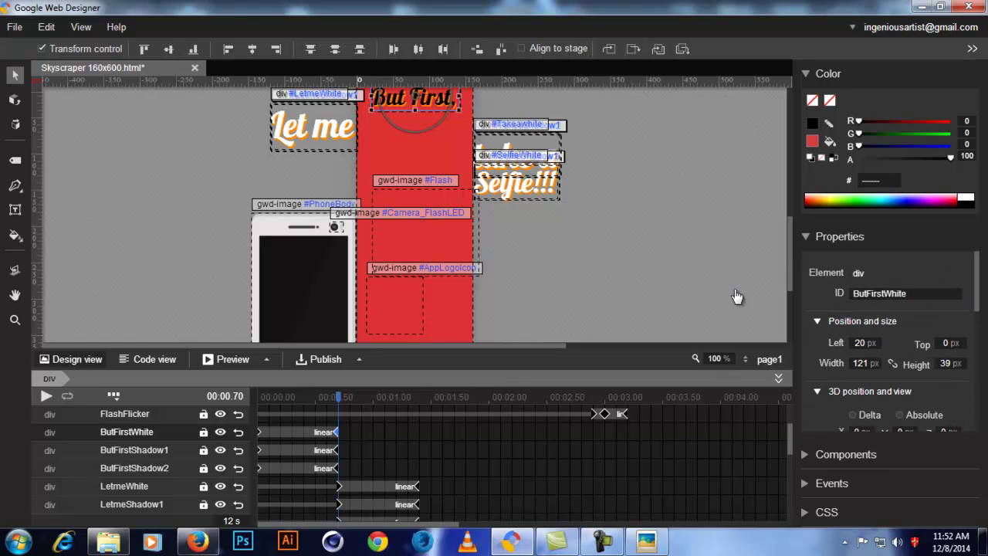
{"action": "left_click", "coordinate": [840, 236]}
{"action": "scroll", "coordinate": [447, 165], "scroll_direction": "up", "scroll_amount": 3}
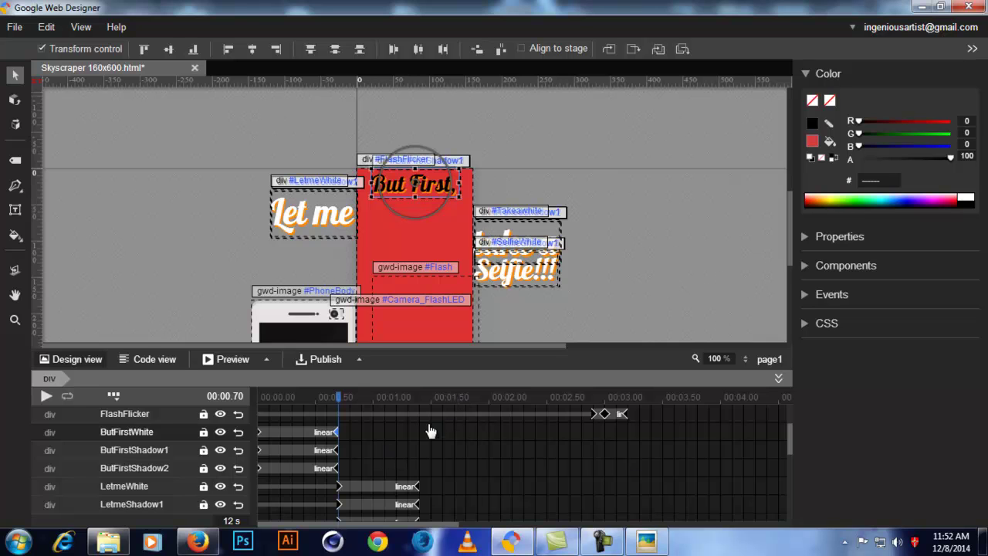
Step: Select the FlashFlicker layer and inspect the ad at its keyframes at 2.9 s, 3.0 s and 3.2 s
{"action": "scroll", "coordinate": [282, 457], "scroll_direction": "up", "scroll_amount": 2}
{"action": "left_click", "coordinate": [145, 498]}
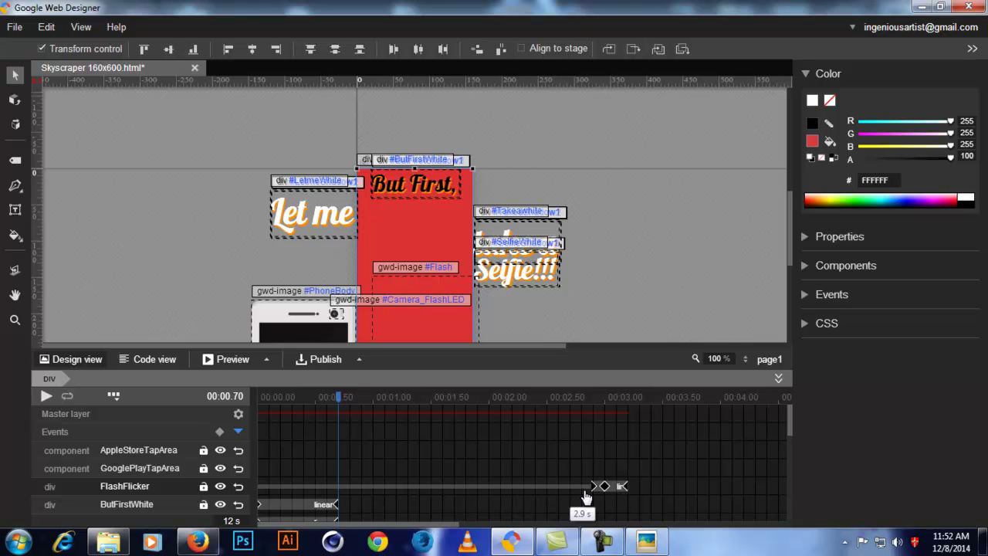
{"action": "left_click", "coordinate": [594, 488]}
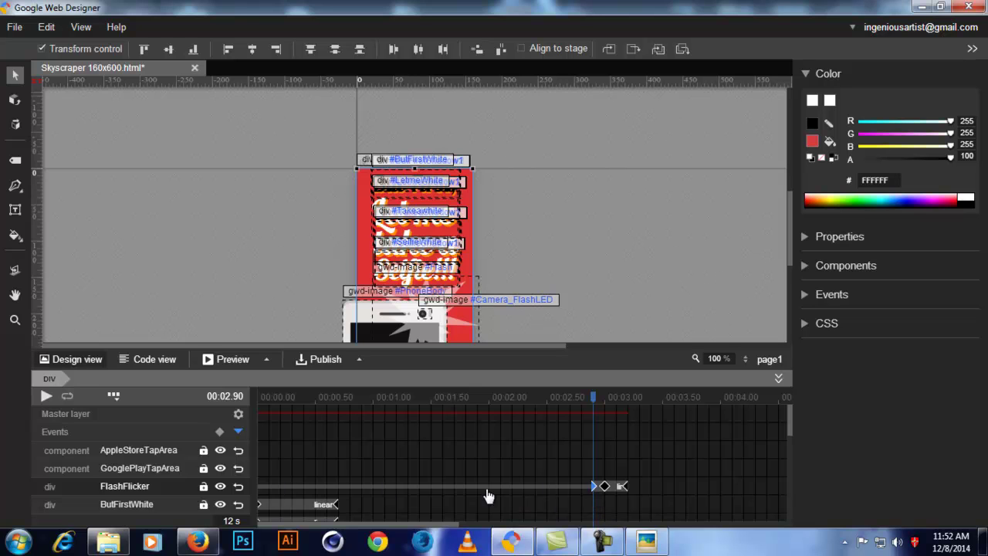
{"action": "left_click", "coordinate": [605, 487]}
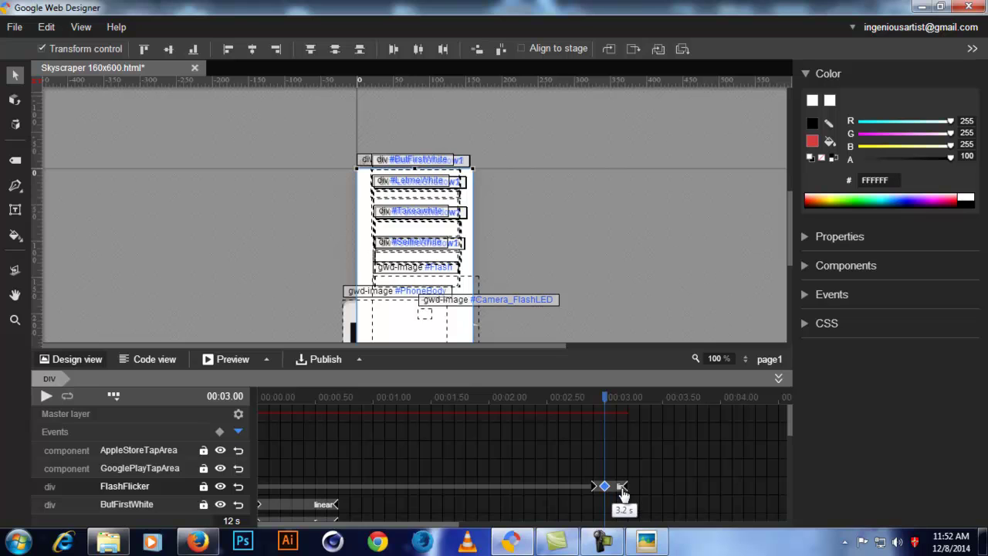
{"action": "left_click", "coordinate": [627, 490]}
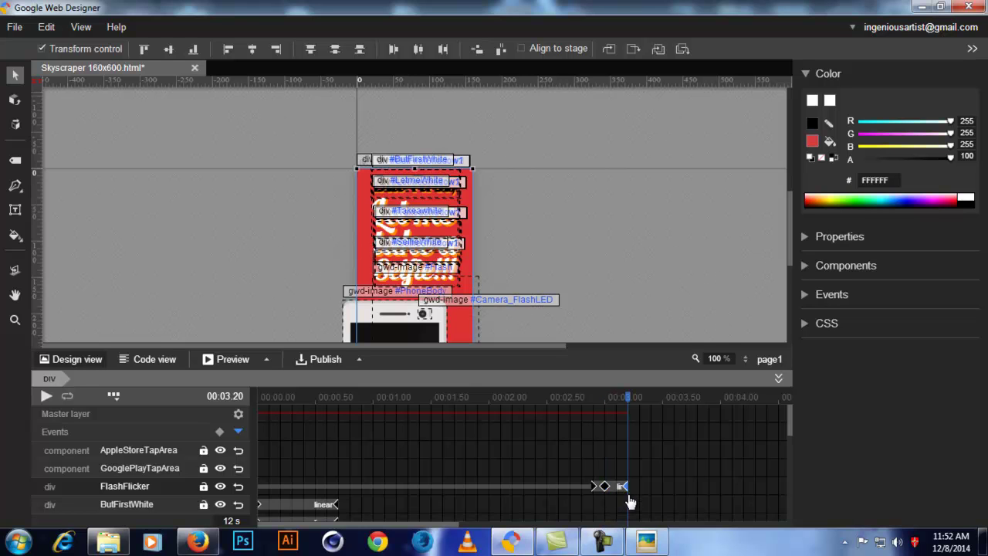
Step: Play the ad's animation on the stage, check the text, phone and store buttons, and stop playback
{"action": "left_click", "coordinate": [46, 395]}
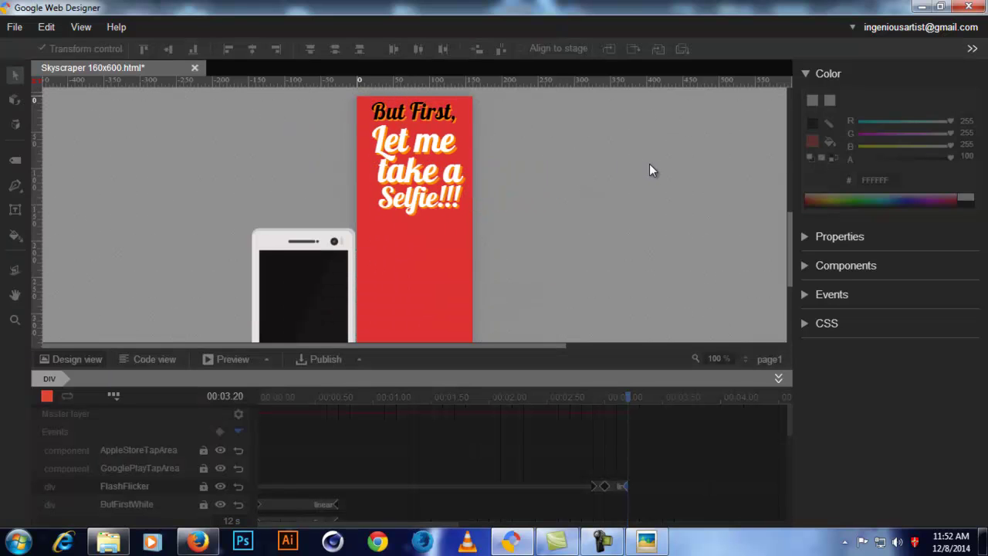
{"action": "scroll", "coordinate": [389, 297], "scroll_direction": "up", "scroll_amount": 4}
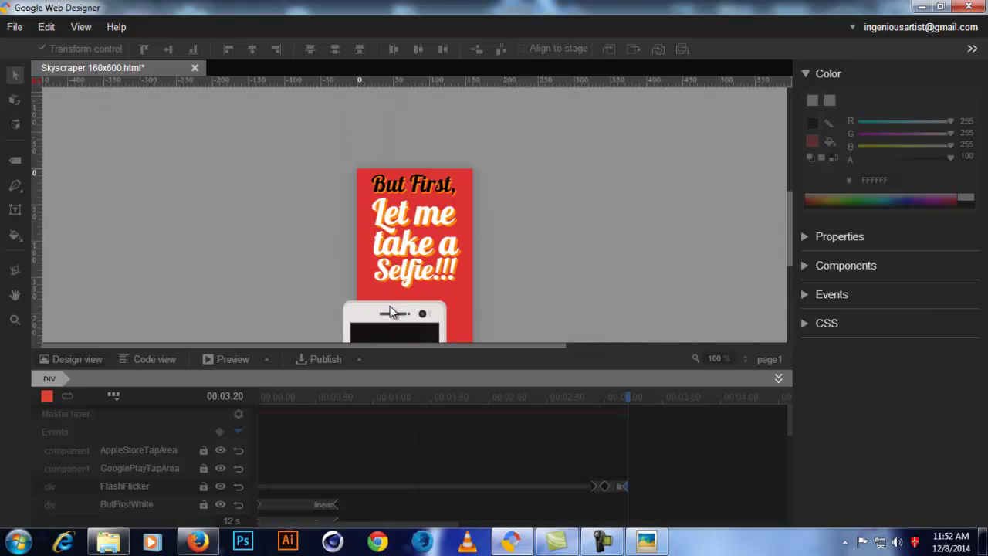
{"action": "scroll", "coordinate": [422, 301], "scroll_direction": "down", "scroll_amount": 2}
{"action": "scroll", "coordinate": [601, 221], "scroll_direction": "down", "scroll_amount": 3}
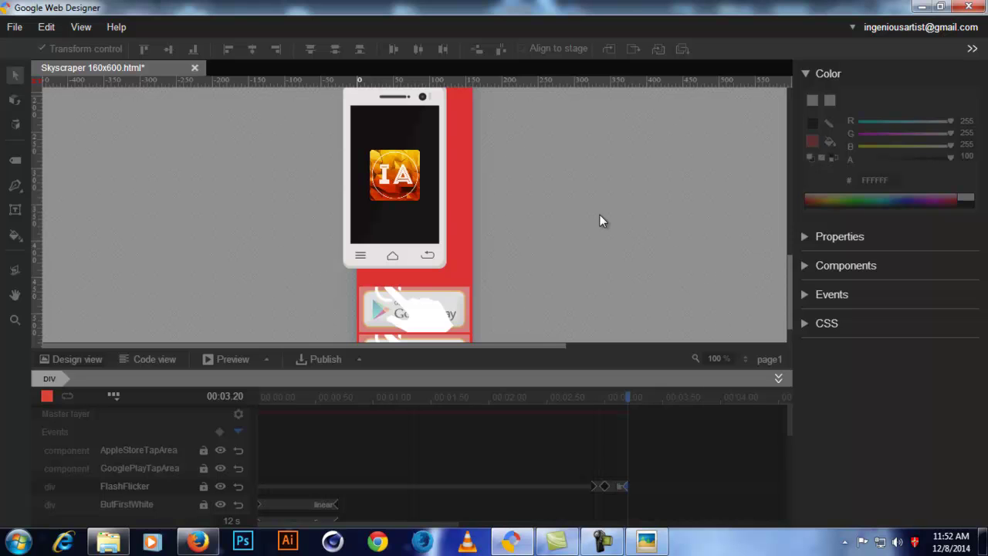
{"action": "left_click", "coordinate": [48, 397]}
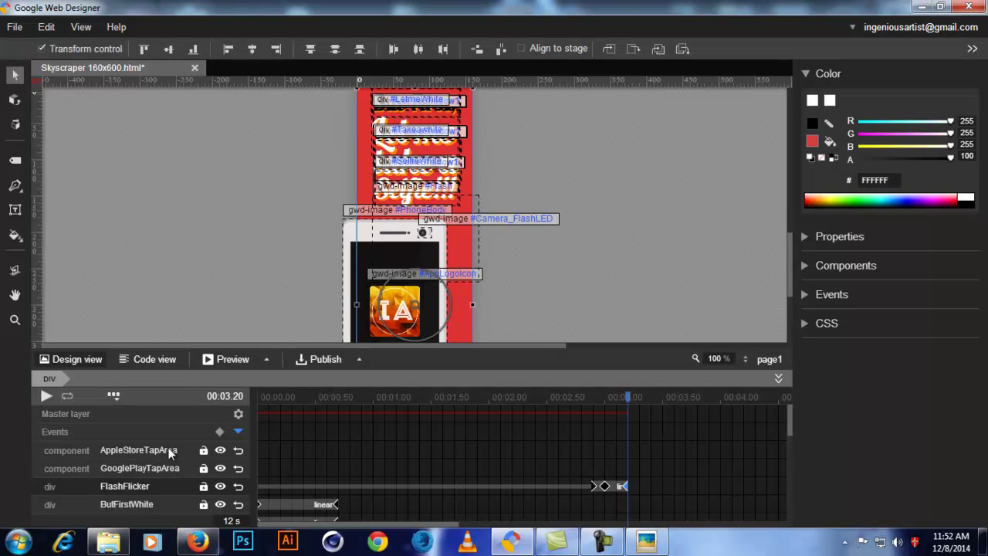
Step: Review the remaining timeline layers, from the camera flash and phone images to the store buttons and Background
{"action": "scroll", "coordinate": [116, 464], "scroll_direction": "down", "scroll_amount": 2}
{"action": "scroll", "coordinate": [123, 478], "scroll_direction": "down", "scroll_amount": 5}
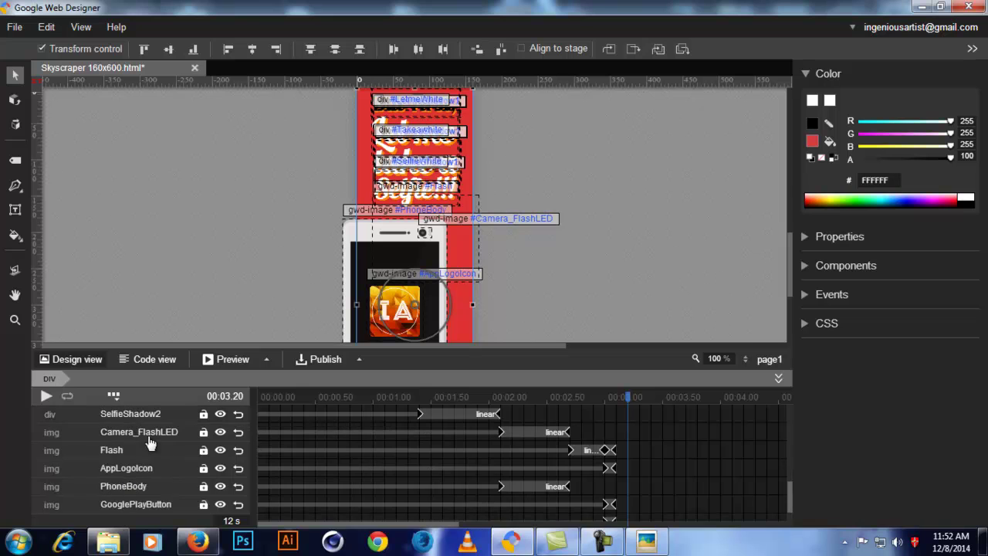
{"action": "scroll", "coordinate": [143, 461], "scroll_direction": "down", "scroll_amount": 1}
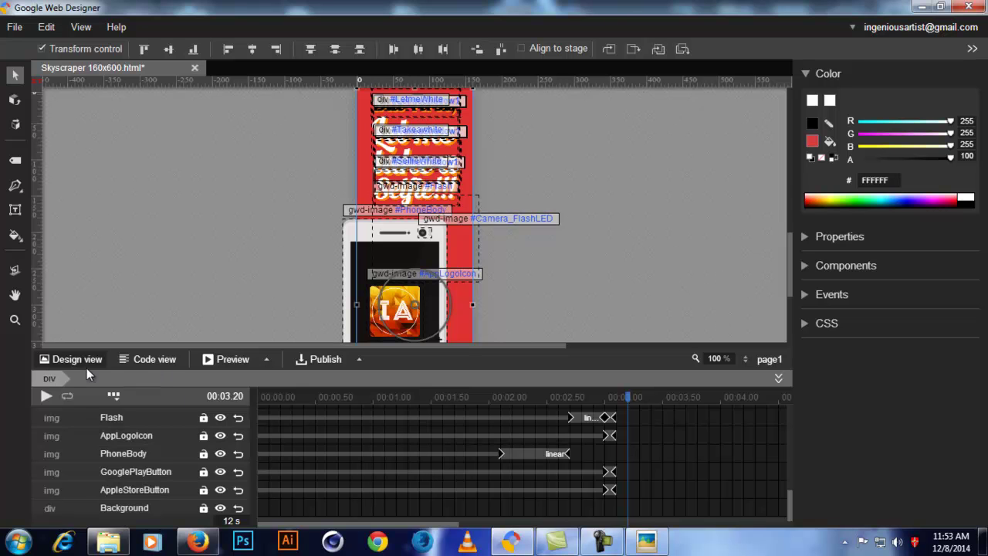
Step: Look through the ad's HTML and CSS source code and return to the visual design
{"action": "left_click", "coordinate": [133, 360]}
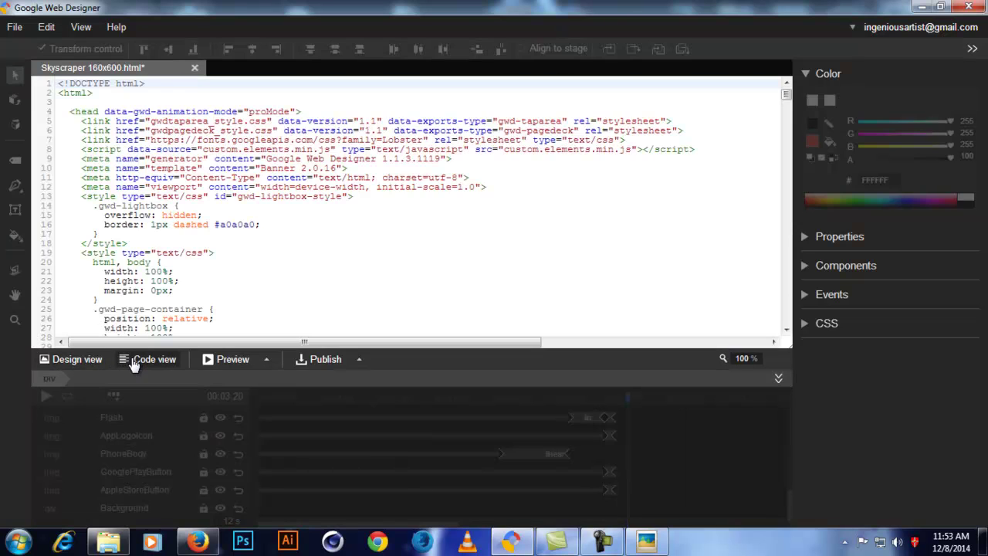
{"action": "scroll", "coordinate": [753, 145], "scroll_direction": "down", "scroll_amount": 20}
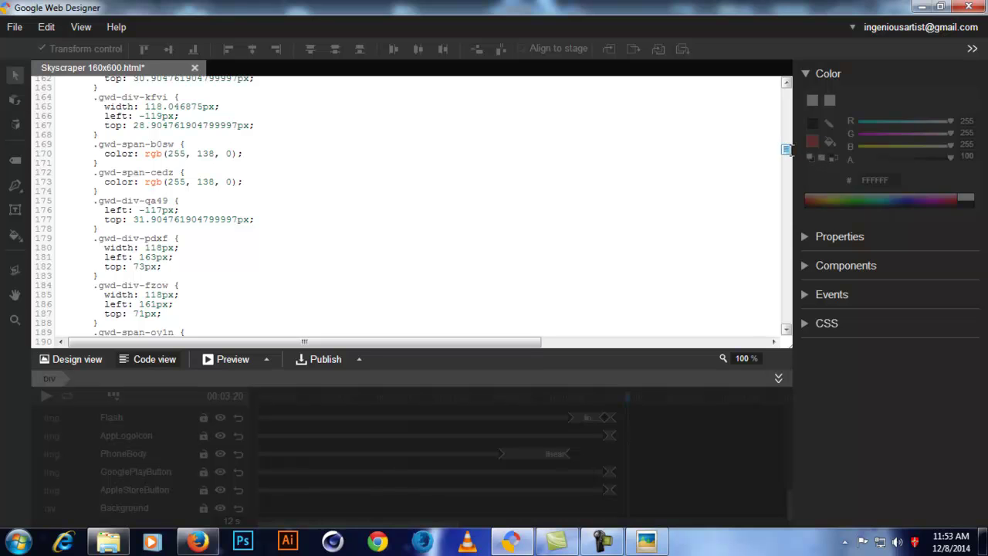
{"action": "left_click_drag", "start_coordinate": [785, 151], "coordinate": [838, 85]}
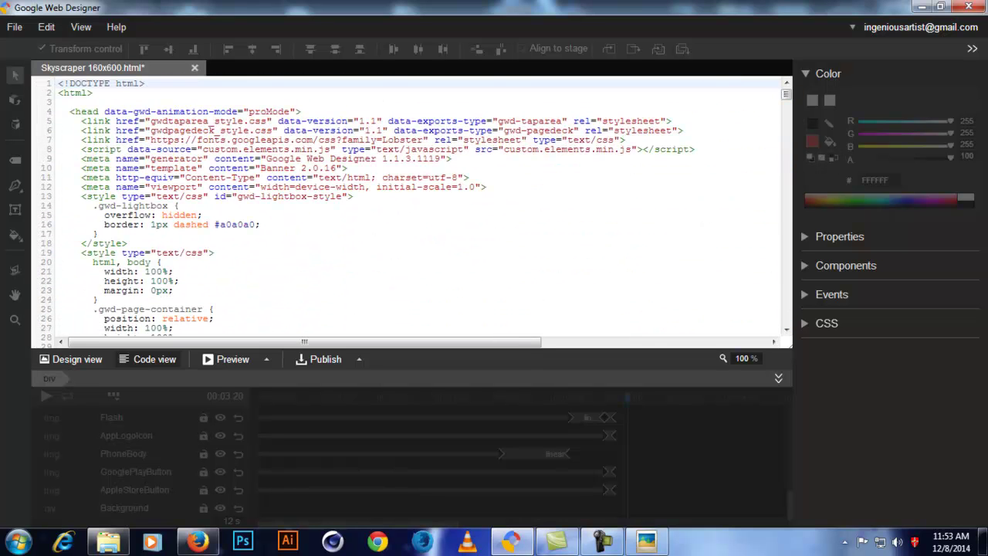
{"action": "left_click", "coordinate": [78, 361]}
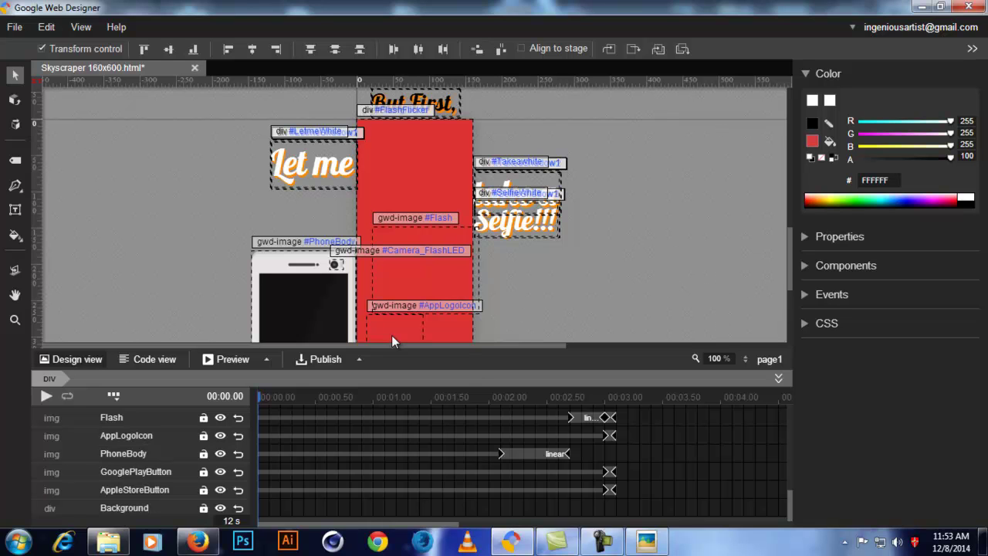
Step: Check the preview browser options, preview the ad in Firefox, close the preview and return to Google Web Designer
{"action": "left_click", "coordinate": [267, 360]}
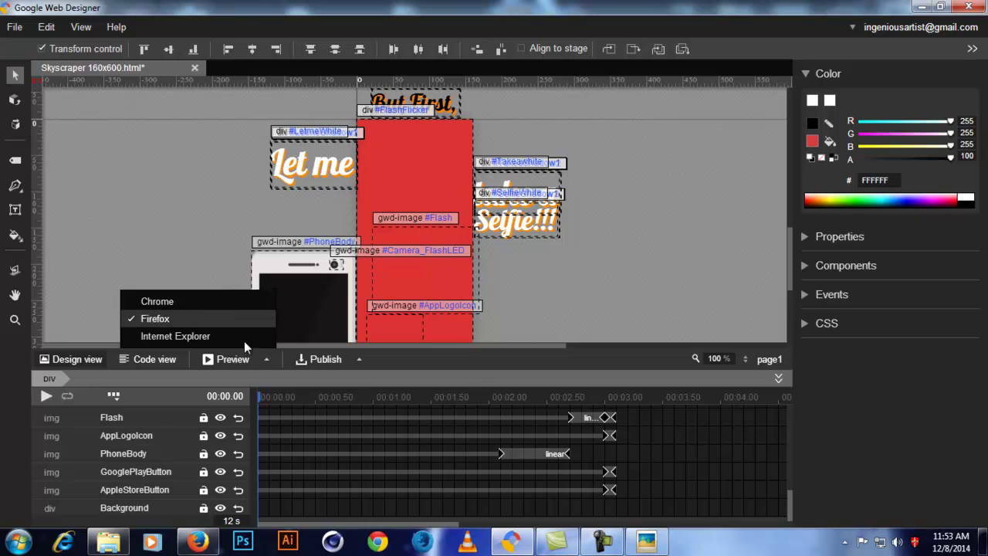
{"action": "left_click", "coordinate": [266, 360]}
{"action": "left_click", "coordinate": [224, 360]}
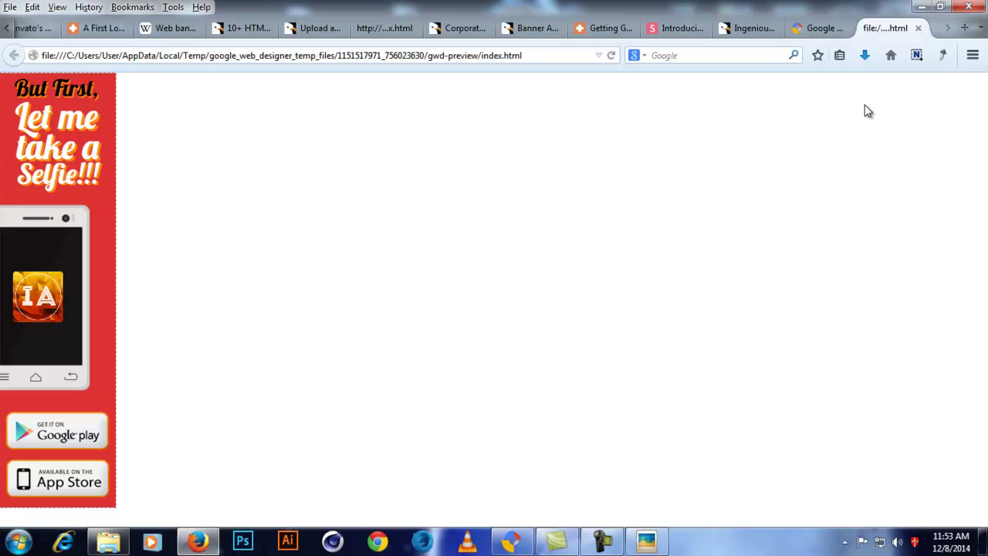
{"action": "left_click", "coordinate": [919, 29]}
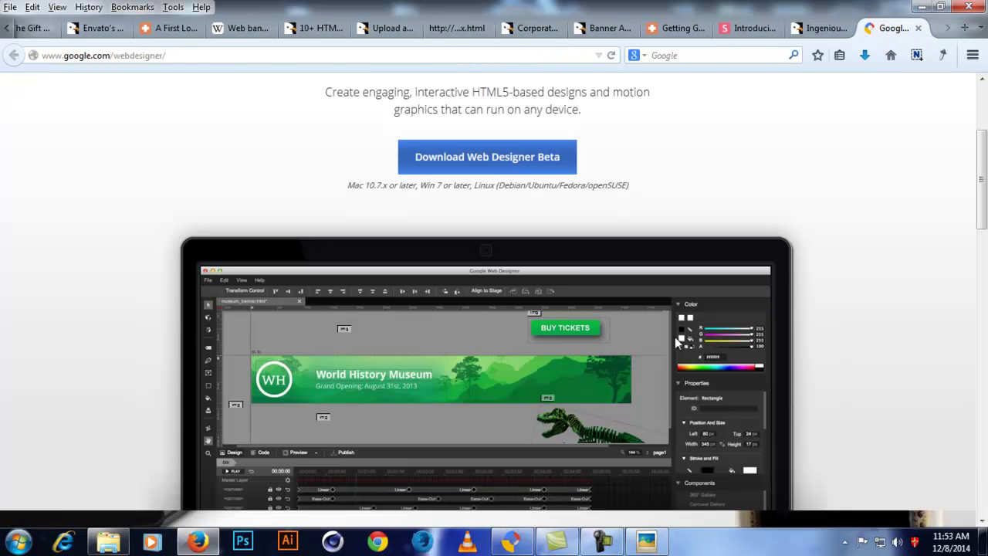
{"action": "left_click", "coordinate": [512, 545]}
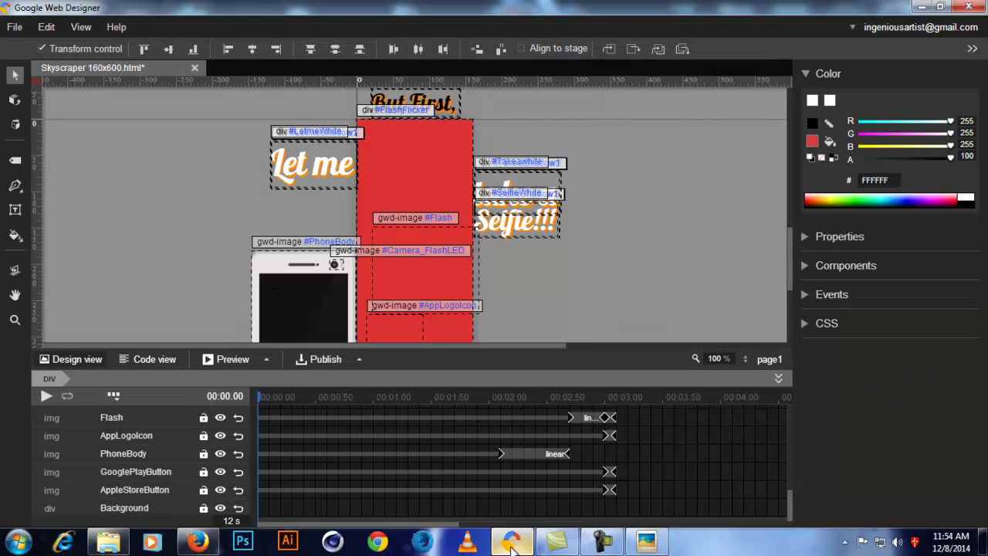
Step: Open the local publishing settings for the skyscraper ad and turn off Create Zip
{"action": "left_click", "coordinate": [359, 359]}
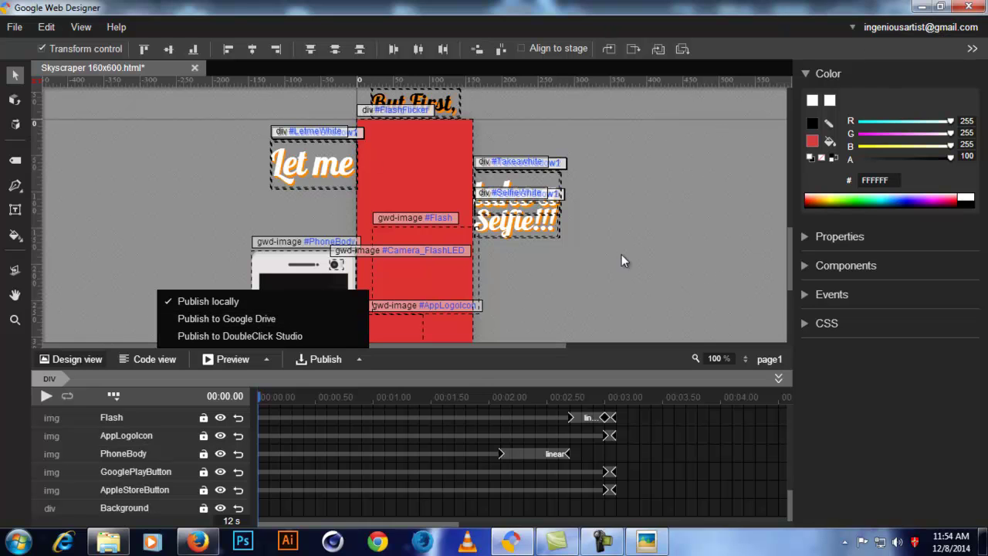
{"action": "left_click", "coordinate": [275, 306]}
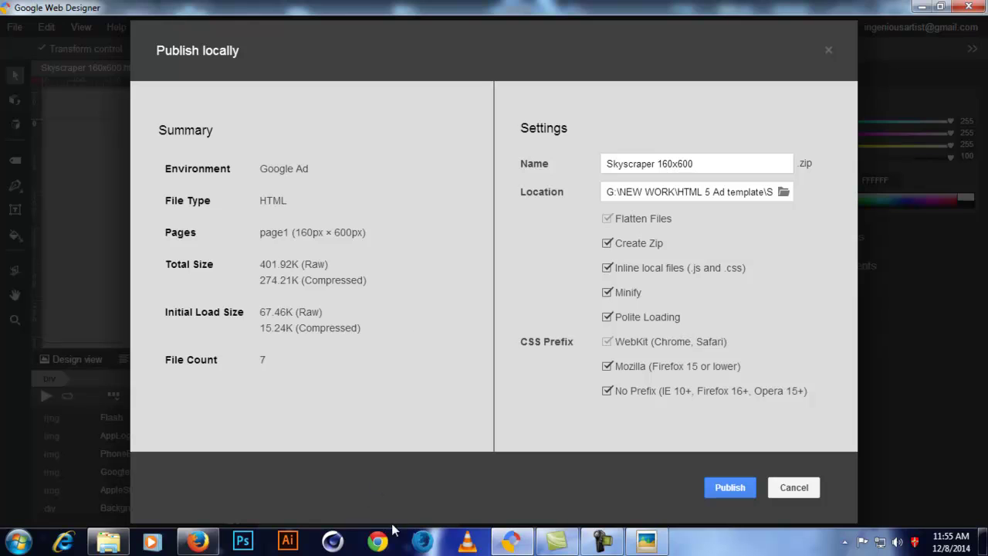
{"action": "left_click", "coordinate": [607, 244]}
Step: Browse the publish location to the Selfie project's Preview files folder, and cancel both the folder choice and publishing
{"action": "left_click", "coordinate": [785, 192]}
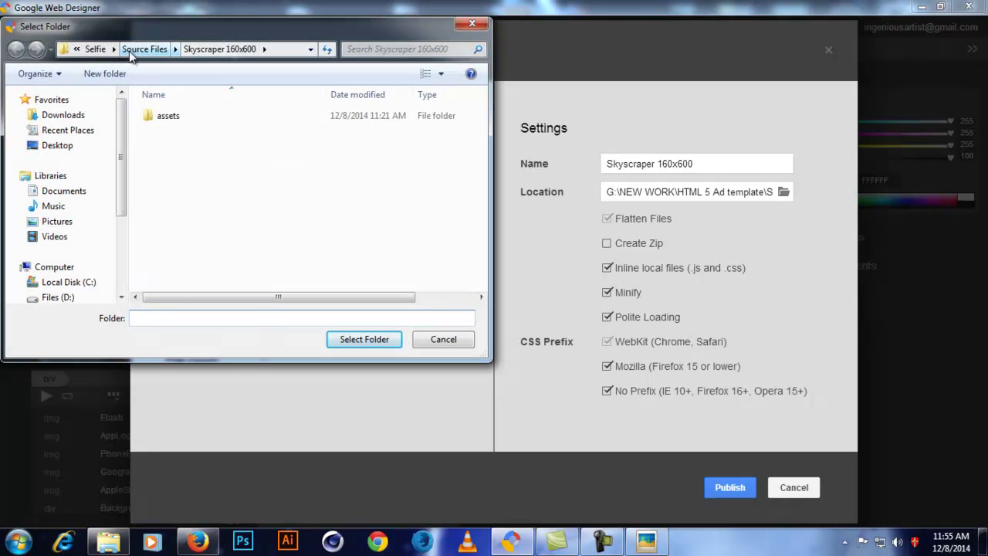
{"action": "left_click", "coordinate": [94, 49]}
{"action": "double_click", "coordinate": [173, 146]}
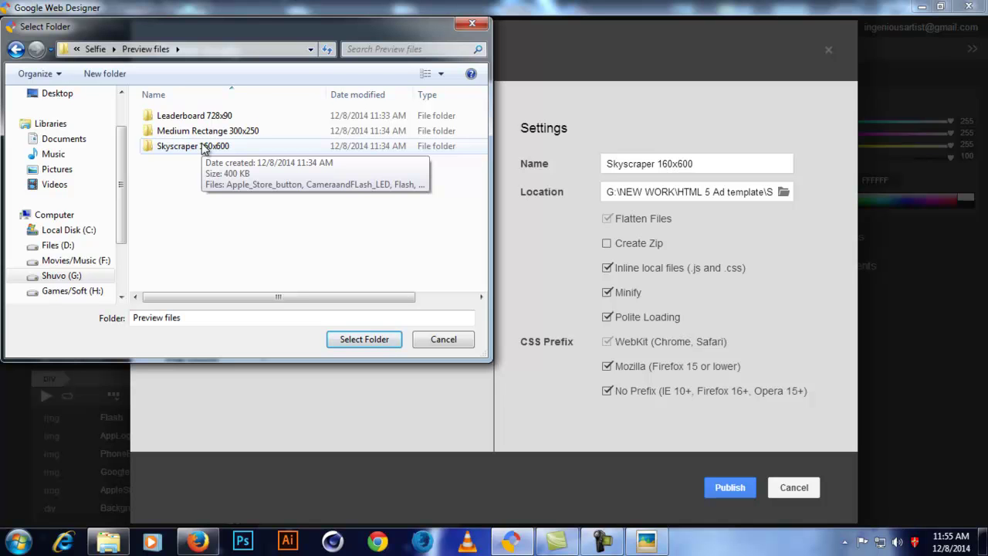
{"action": "left_click", "coordinate": [468, 341]}
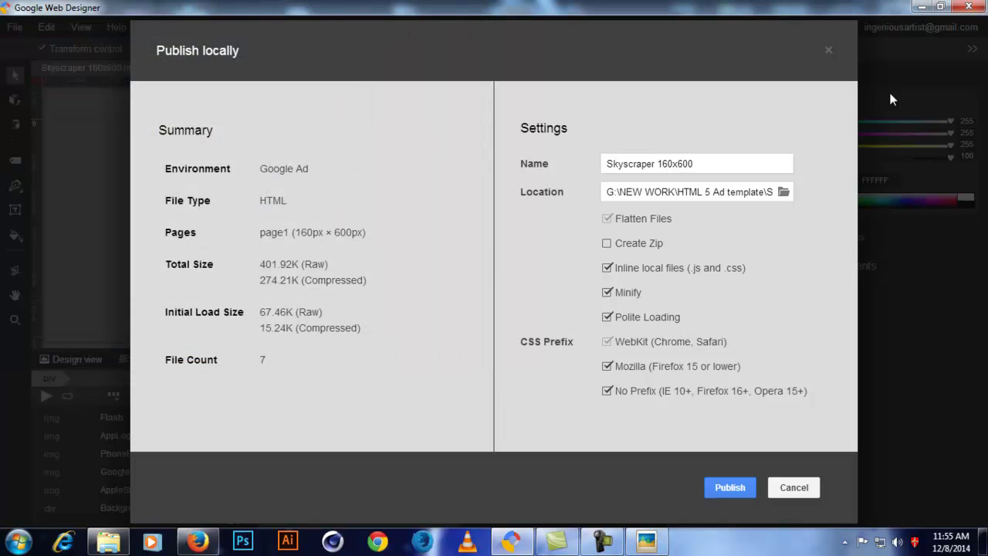
{"action": "left_click", "coordinate": [828, 49]}
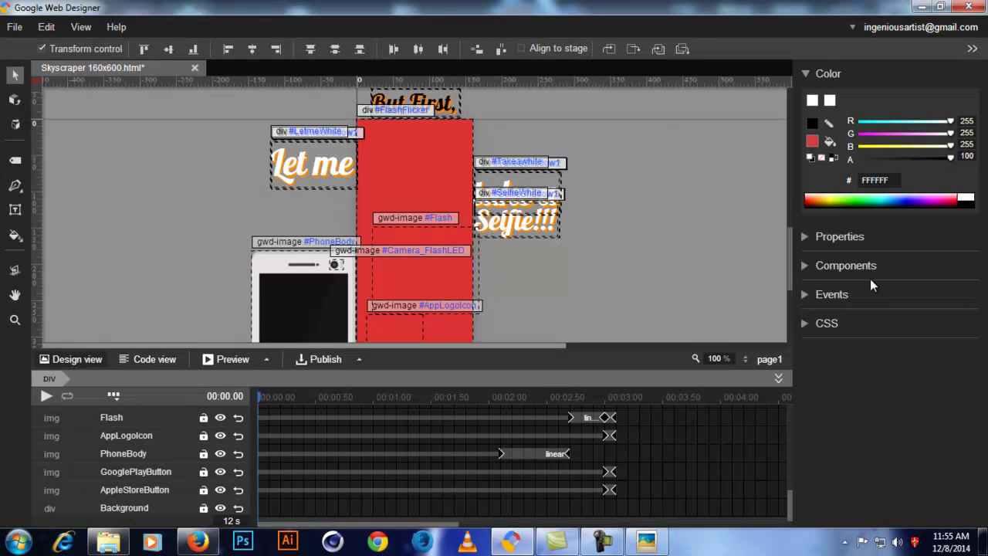